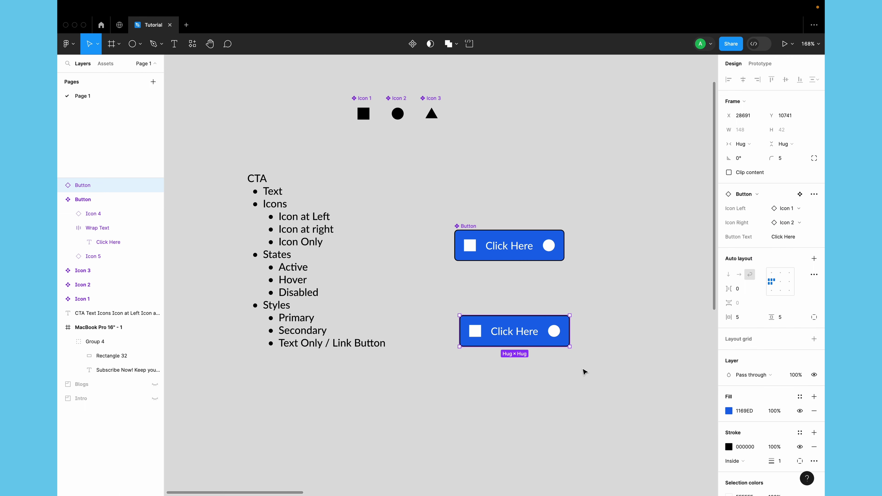
Step: Swap the left icon of the lower button instance to Icon 2
{"action": "left_click", "coordinate": [801, 210]}
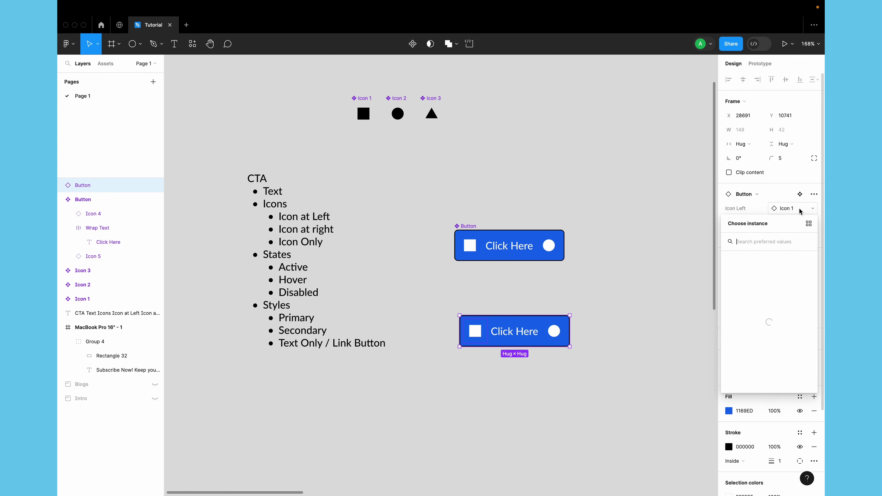
{"action": "left_click", "coordinate": [750, 290]}
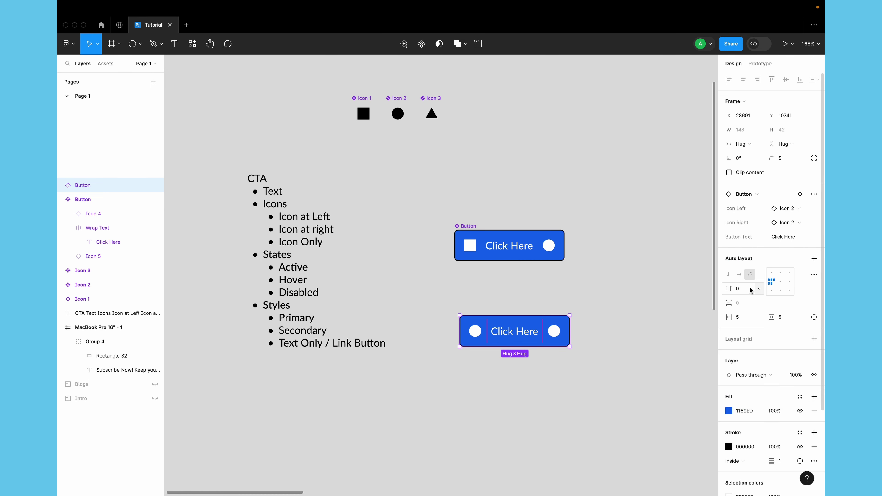
{"action": "left_click", "coordinate": [598, 327]}
Step: Change the lower button instance's Button Text property to "Test"
{"action": "left_click", "coordinate": [528, 339]}
{"action": "left_click", "coordinate": [792, 239]}
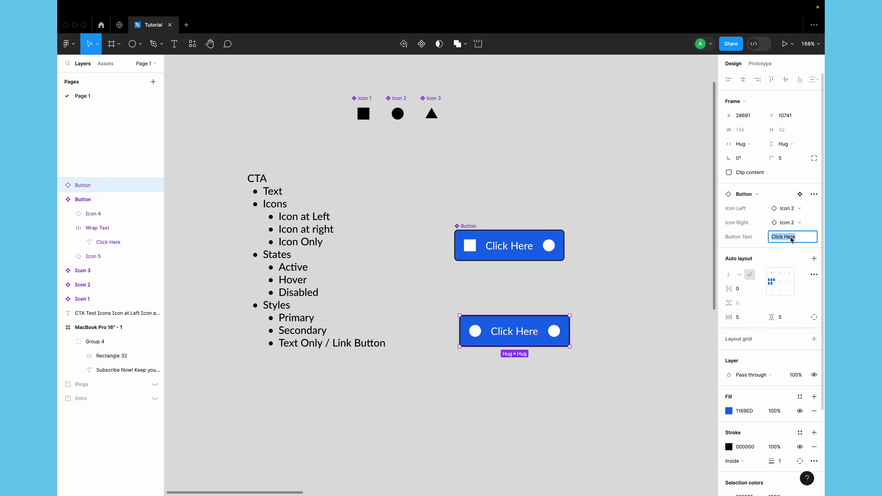
{"action": "type", "text": "Test"}
{"action": "key", "text": "Return"}
{"action": "left_click", "coordinate": [551, 396]}
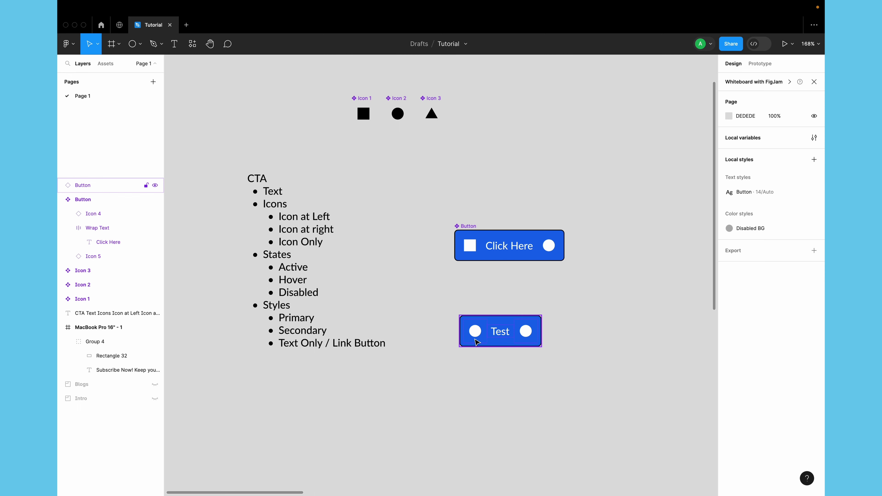
Step: Set the Icon Left property of the "Test" button instance to Icon 1
{"action": "left_click", "coordinate": [477, 340]}
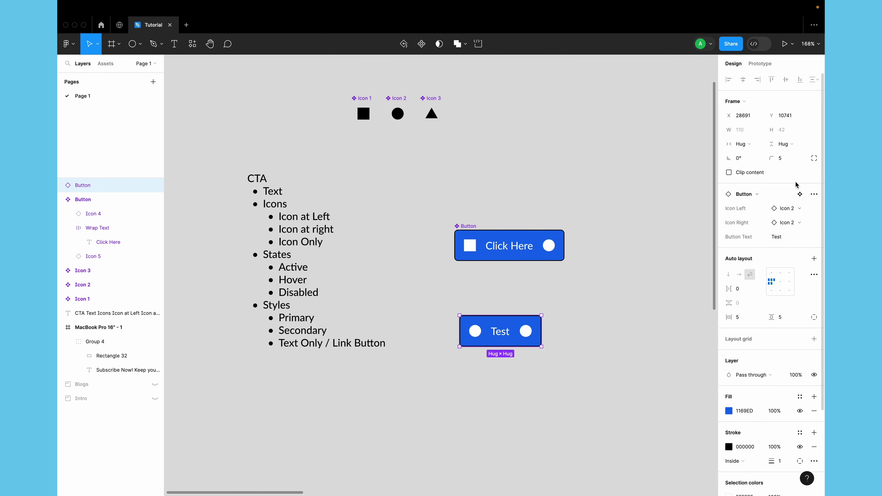
{"action": "left_click", "coordinate": [802, 209]}
{"action": "left_click", "coordinate": [749, 276]}
{"action": "left_click", "coordinate": [554, 406]}
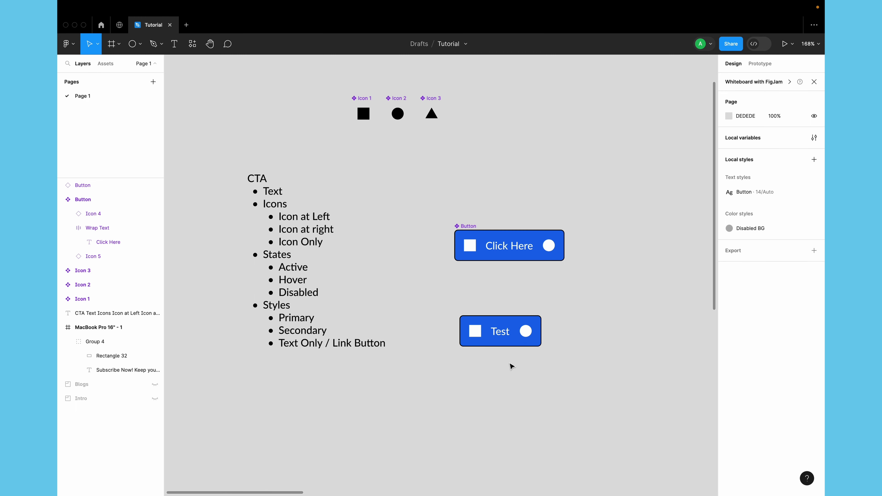
{"action": "scroll", "coordinate": [508, 363], "scroll_direction": "up", "scroll_amount": 5}
{"action": "left_click", "coordinate": [448, 168]}
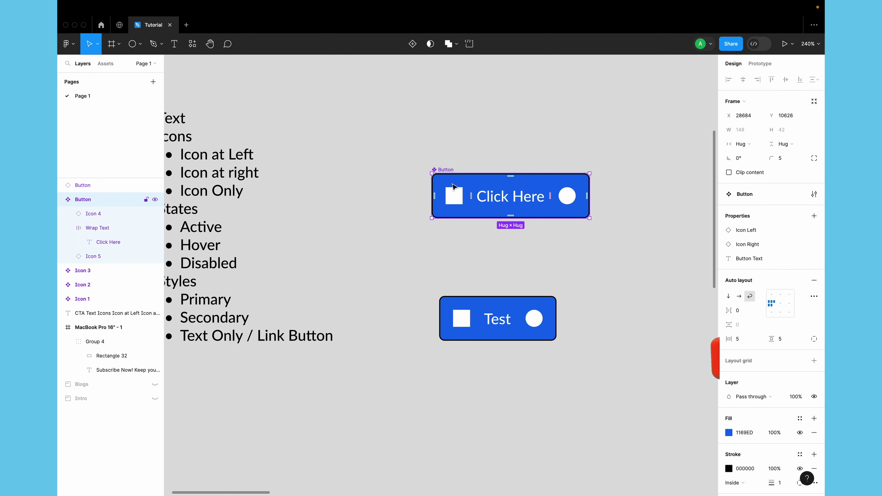
{"action": "left_click", "coordinate": [799, 145]}
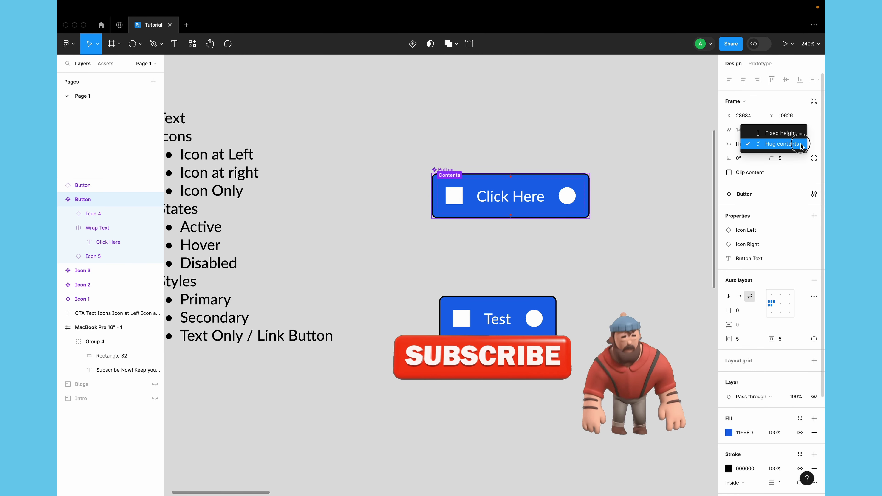
{"action": "key", "text": "Escape"}
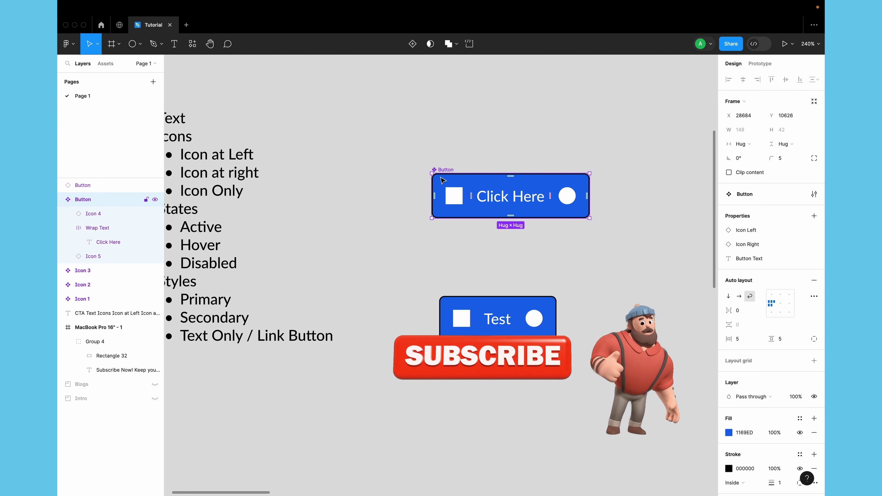
Step: Add a minimum height of 42 to the main Button component
{"action": "left_click", "coordinate": [469, 170]}
{"action": "left_click", "coordinate": [470, 189]}
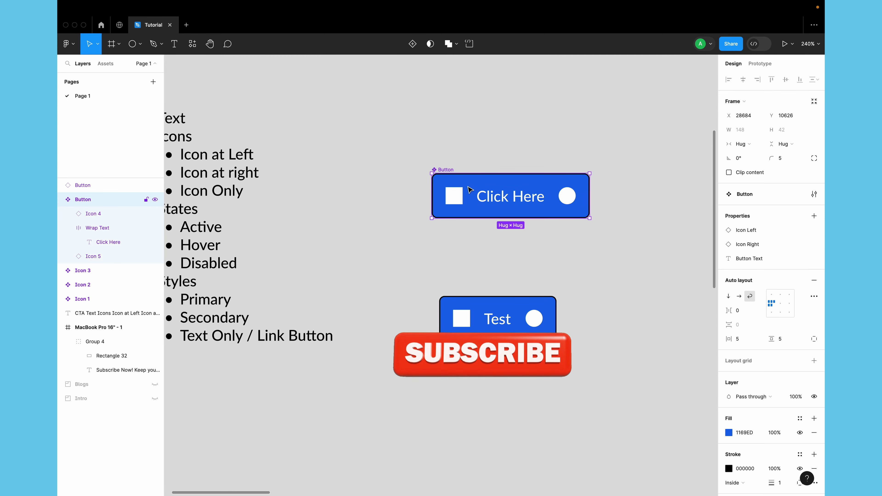
{"action": "left_click", "coordinate": [784, 143]}
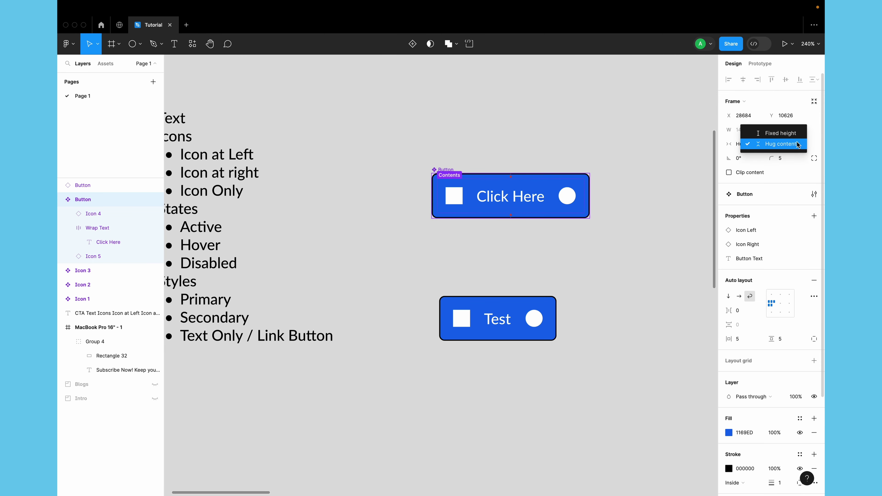
{"action": "left_click", "coordinate": [812, 123]}
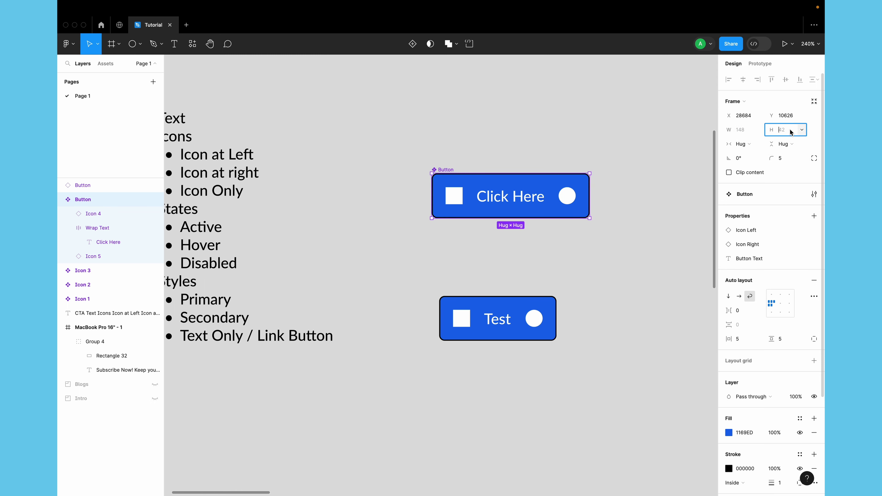
{"action": "left_click", "coordinate": [802, 129]}
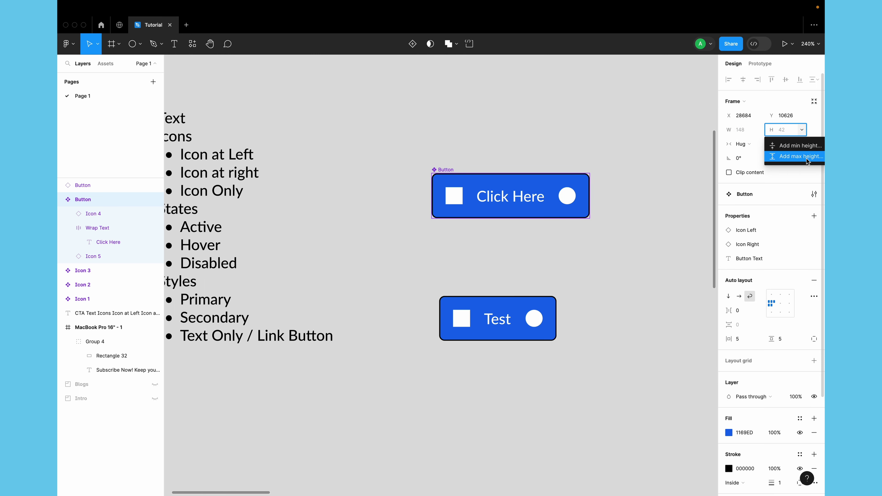
{"action": "left_click", "coordinate": [808, 146]}
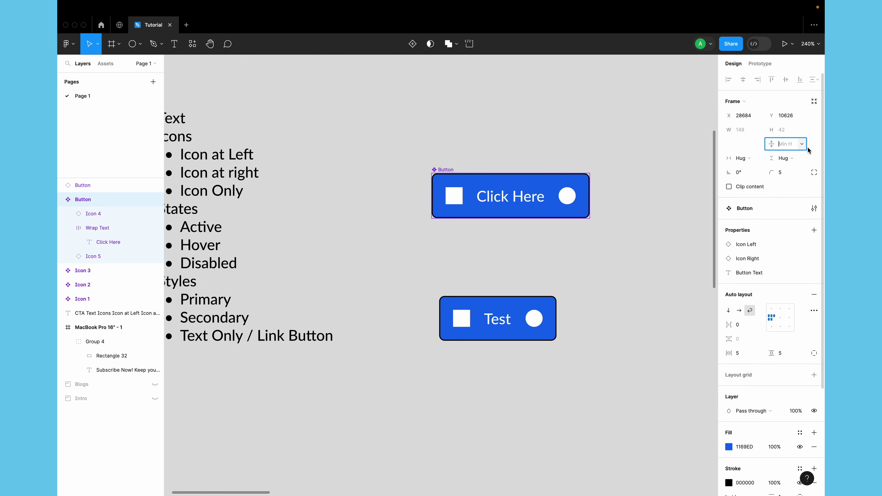
{"action": "type", "text": "42"}
{"action": "key", "text": "Return"}
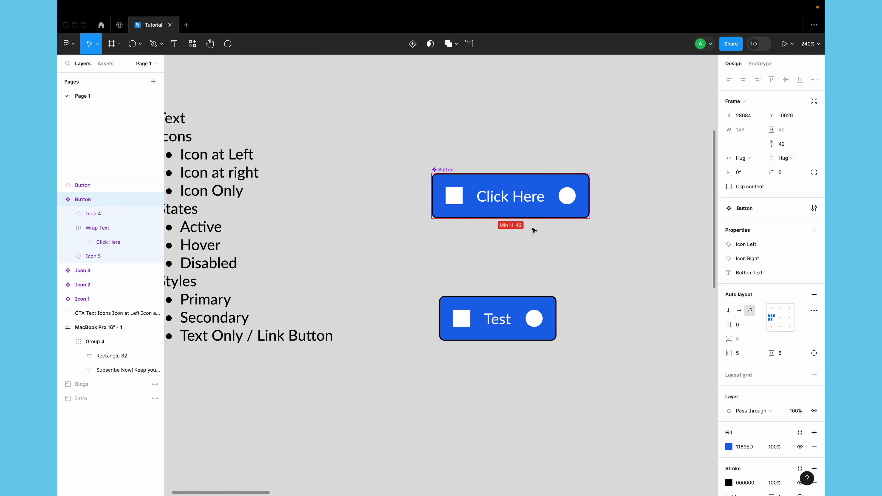
Step: Add a minimum width of 42 to the main Button component
{"action": "left_click", "coordinate": [759, 130]}
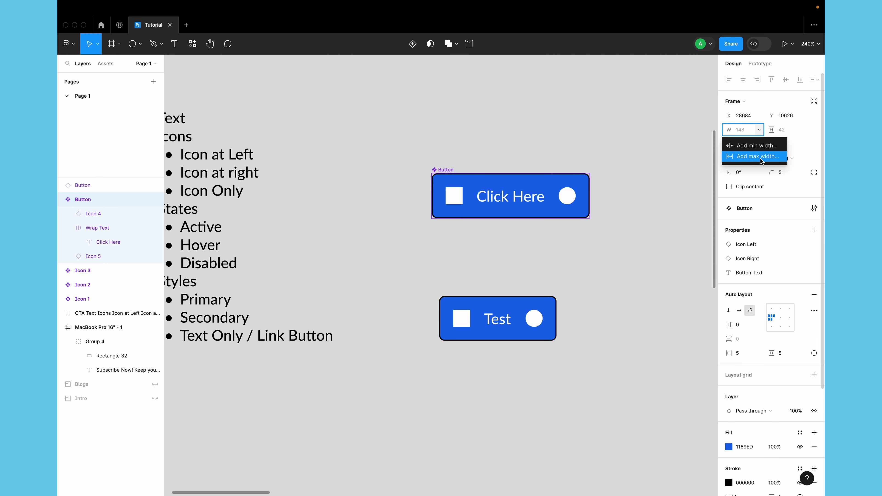
{"action": "left_click", "coordinate": [758, 150]}
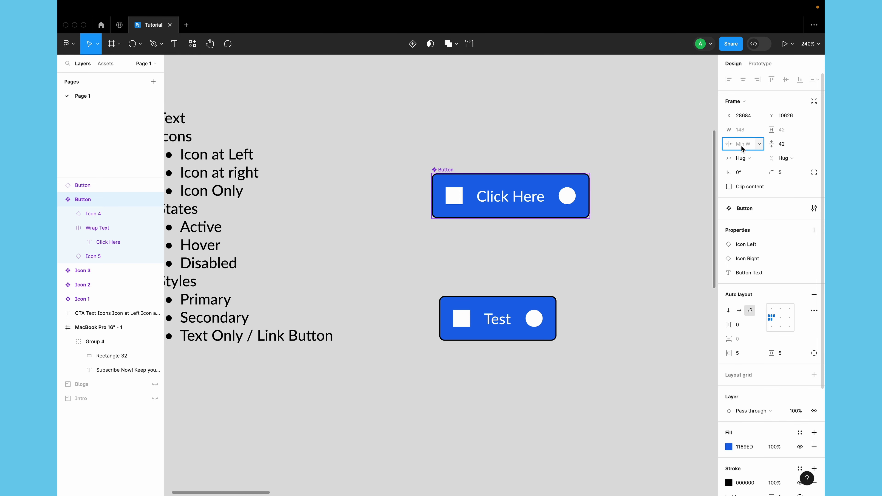
{"action": "type", "text": "42"}
{"action": "key", "text": "Return"}
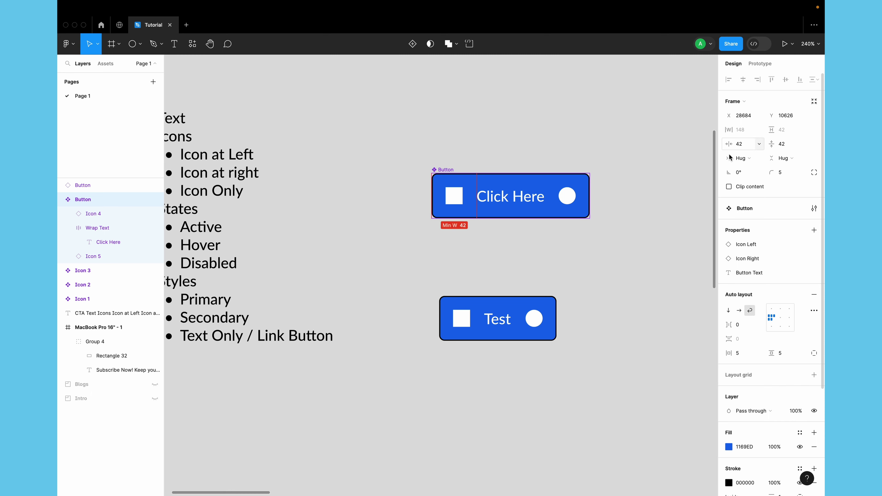
{"action": "left_click", "coordinate": [602, 247]}
Step: Try a fixed width of 42 on the main Button component and undo it
{"action": "left_click", "coordinate": [443, 170]}
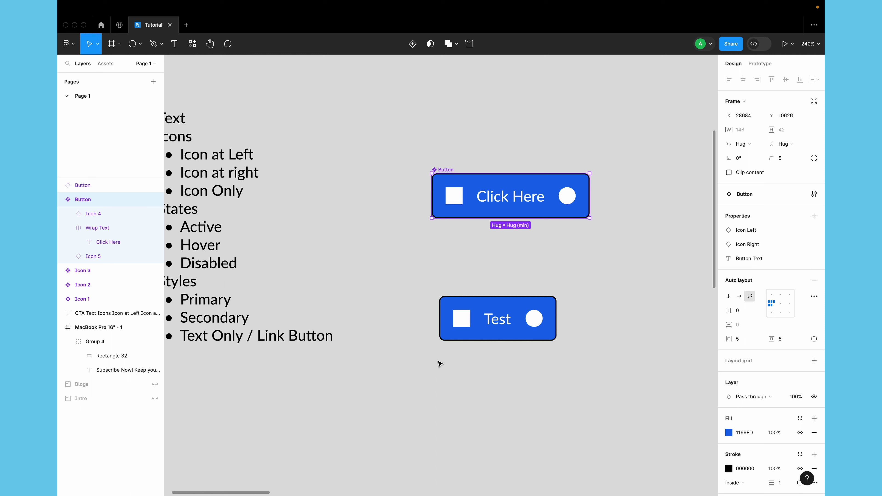
{"action": "left_click", "coordinate": [747, 129]}
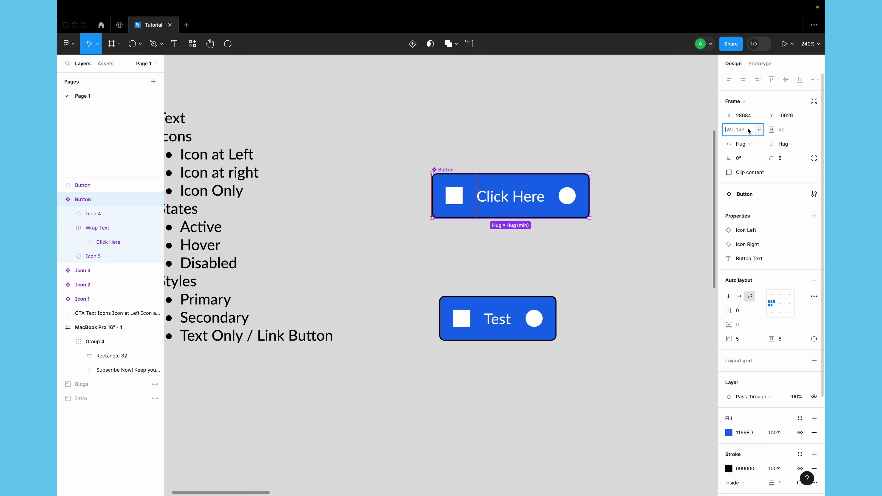
{"action": "type", "text": "42"}
{"action": "key", "text": "Return"}
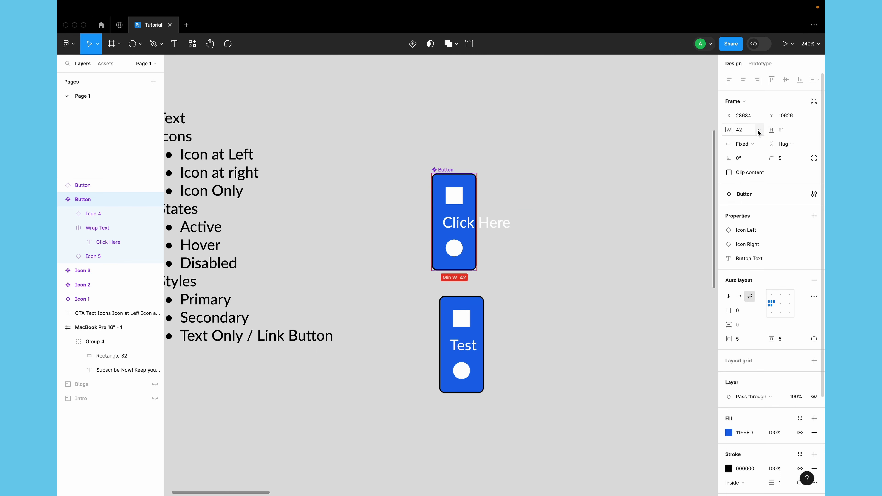
{"action": "left_click", "coordinate": [637, 220]}
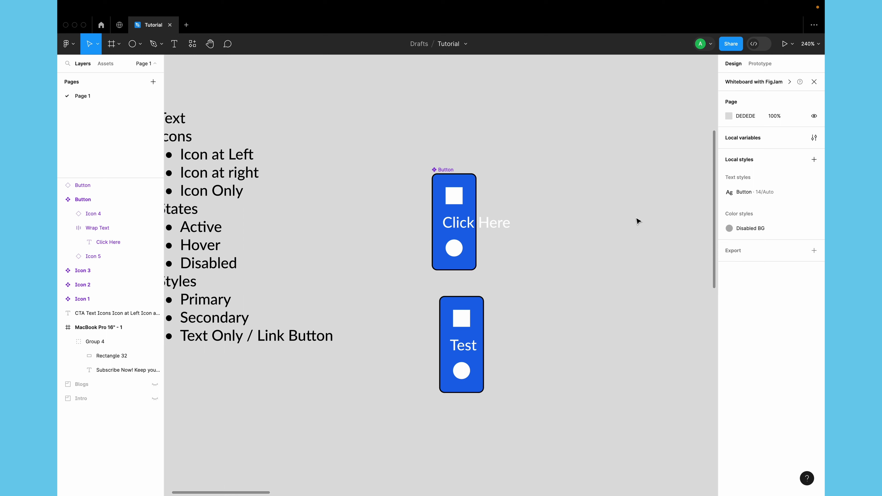
{"action": "key", "text": "super+z"}
{"action": "key", "text": "super+z"}
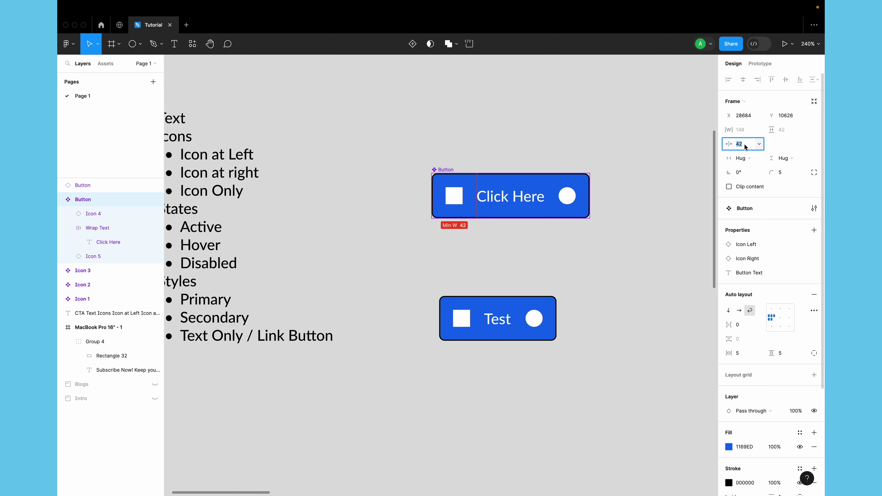
Step: Check the minimum and maximum width and height limits on the main Button component
{"action": "left_click", "coordinate": [759, 130]}
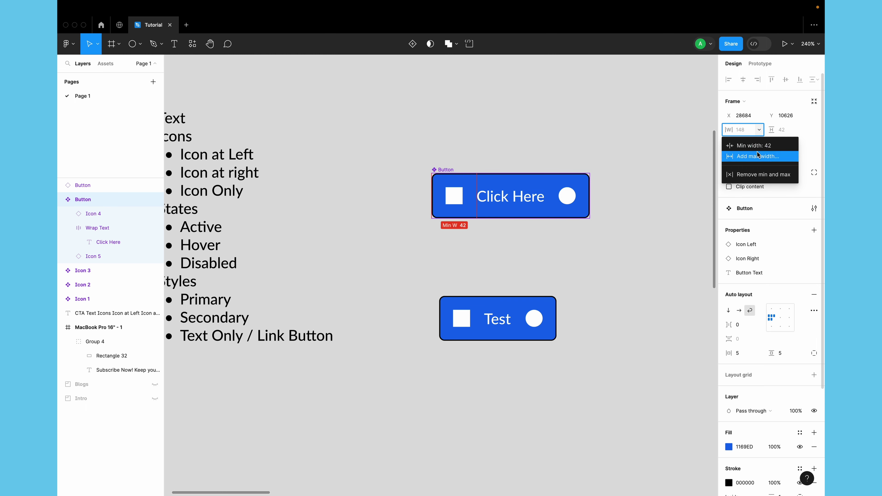
{"action": "left_click", "coordinate": [627, 195]}
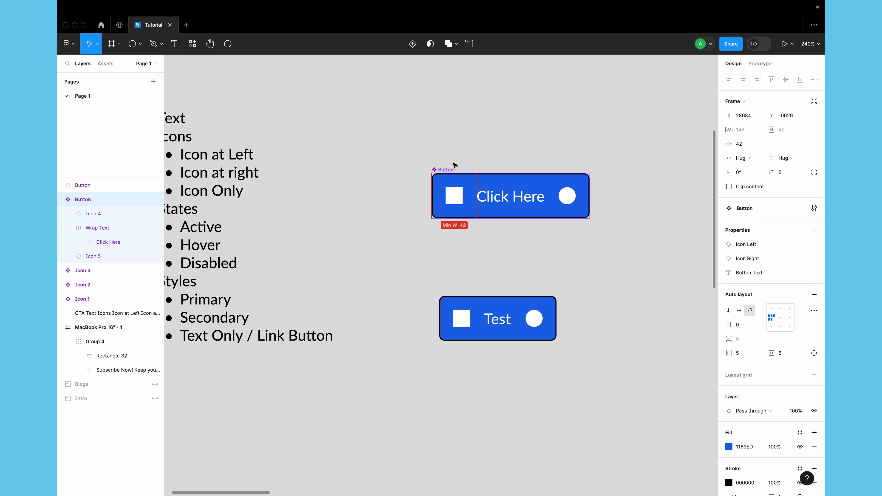
{"action": "left_click", "coordinate": [454, 170]}
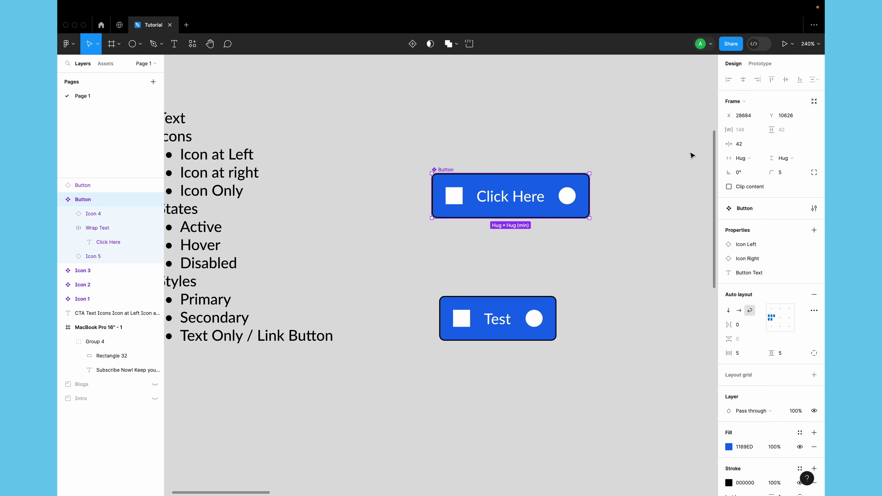
{"action": "left_click", "coordinate": [810, 130]}
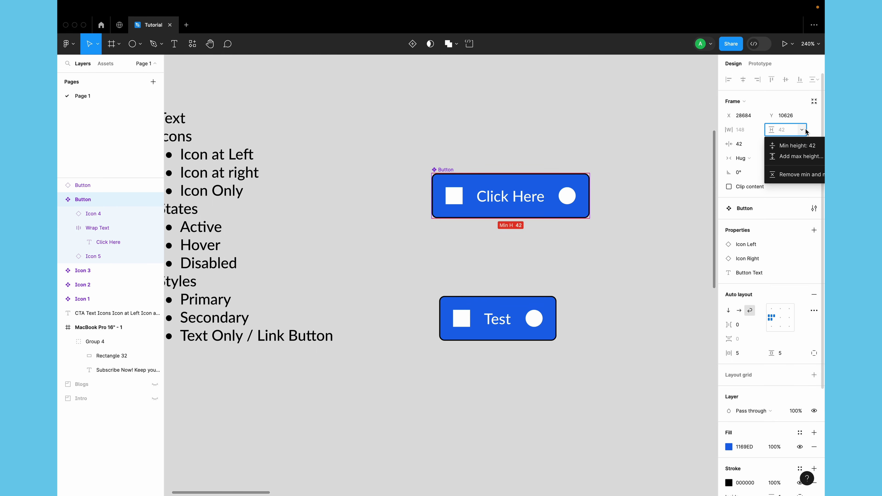
{"action": "left_click", "coordinate": [651, 135]}
{"action": "left_click", "coordinate": [651, 138]}
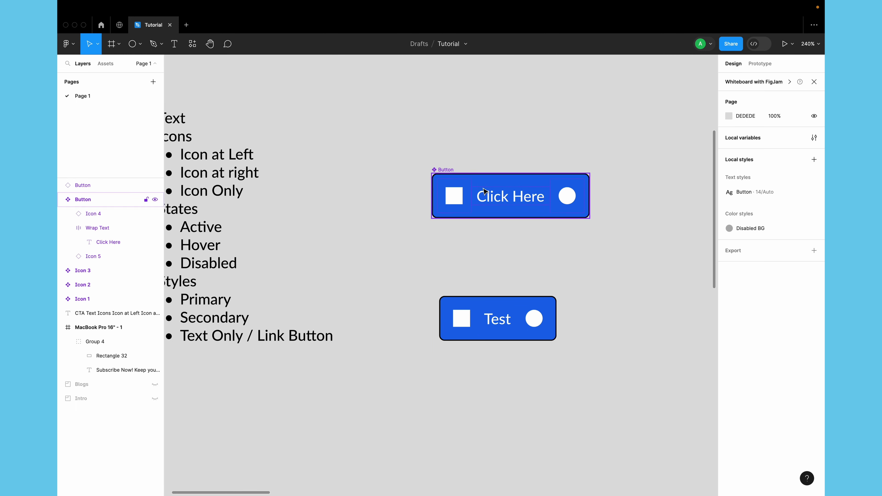
Step: Create a visibility property named "Show Icon Left" for the main button's square icon, keeping its value True
{"action": "double_click", "coordinate": [457, 204]}
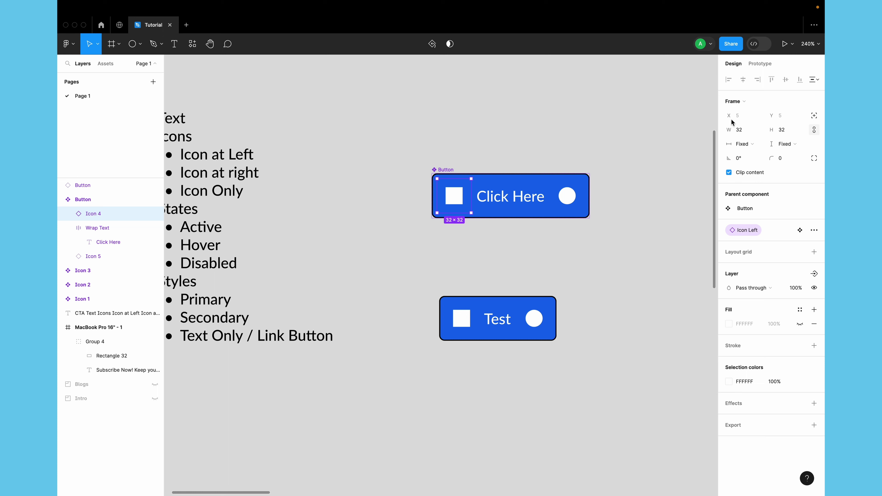
{"action": "left_click", "coordinate": [815, 274]}
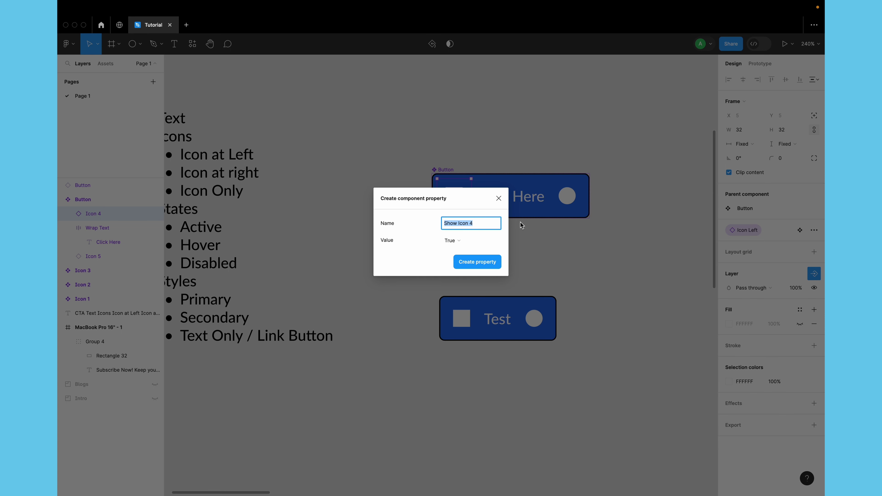
{"action": "type", "text": "Show Icon Left"}
{"action": "left_click", "coordinate": [476, 263]}
Step: Create a visibility property named "Show Icon Right" with value False for the main button's circle icon
{"action": "left_click", "coordinate": [568, 195]}
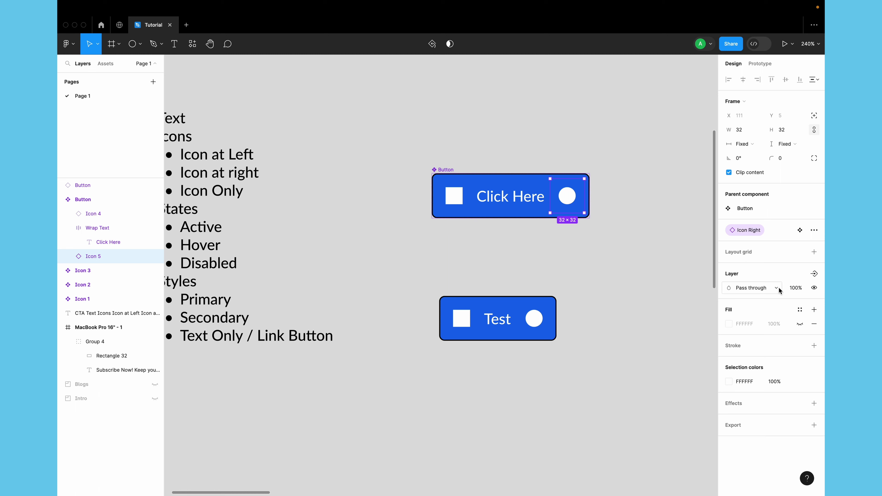
{"action": "left_click", "coordinate": [814, 275]}
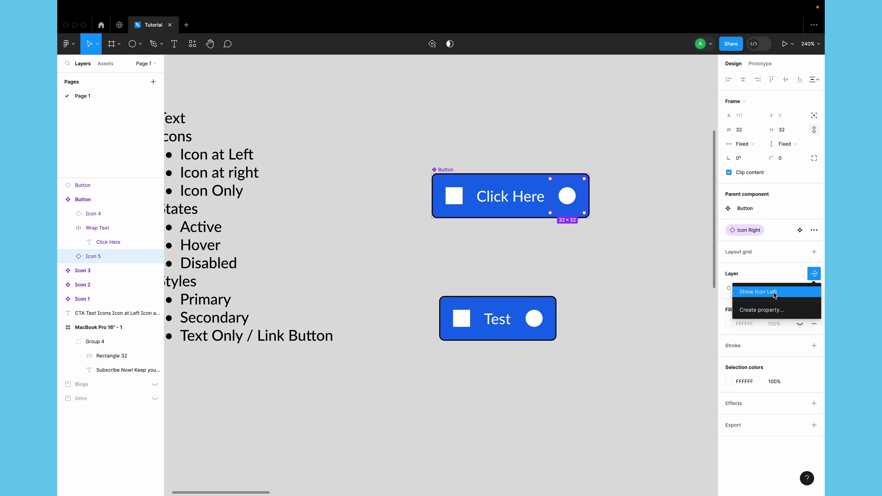
{"action": "left_click", "coordinate": [761, 313]}
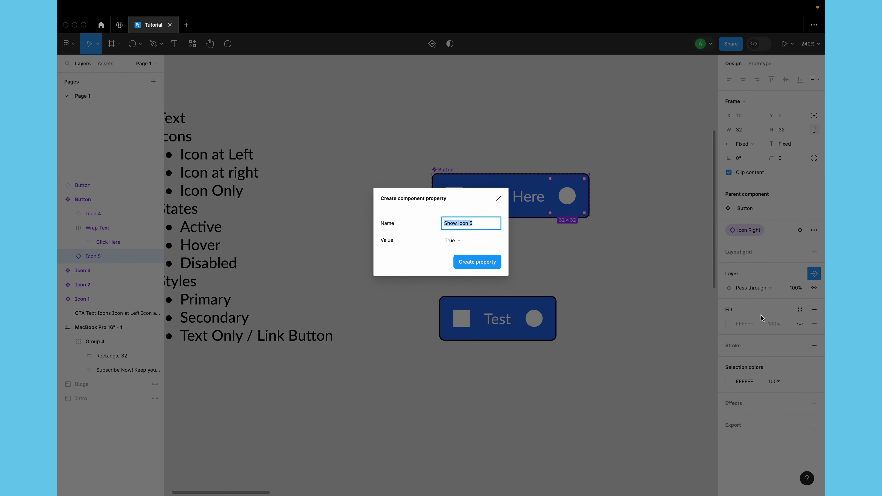
{"action": "type", "text": "Show Icon Right"}
{"action": "left_click", "coordinate": [462, 240]}
{"action": "left_click", "coordinate": [468, 252]}
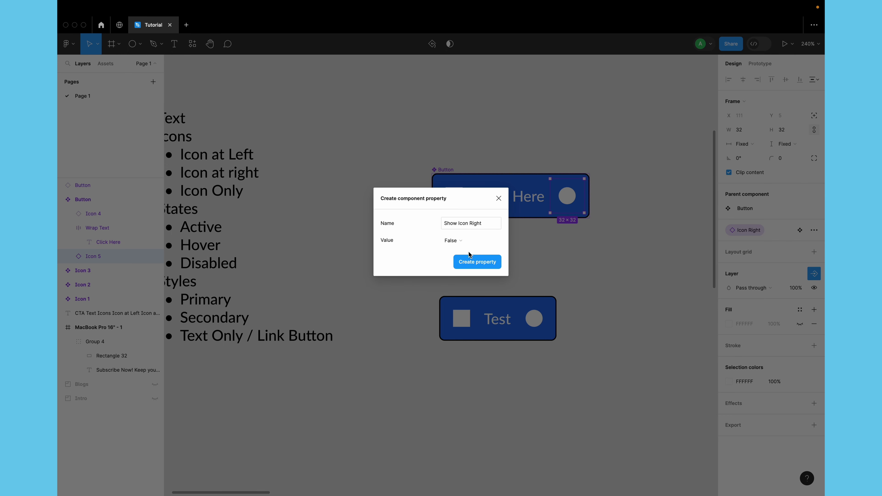
{"action": "left_click", "coordinate": [467, 266]}
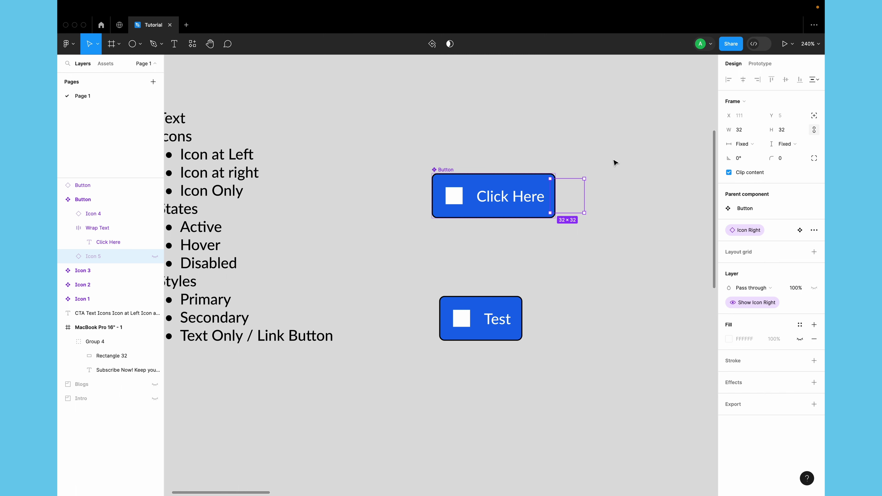
Step: Try the Show Icon Left and Show Icon Right properties on the Test button instance, finishing with both icons hidden
{"action": "left_click", "coordinate": [504, 319]}
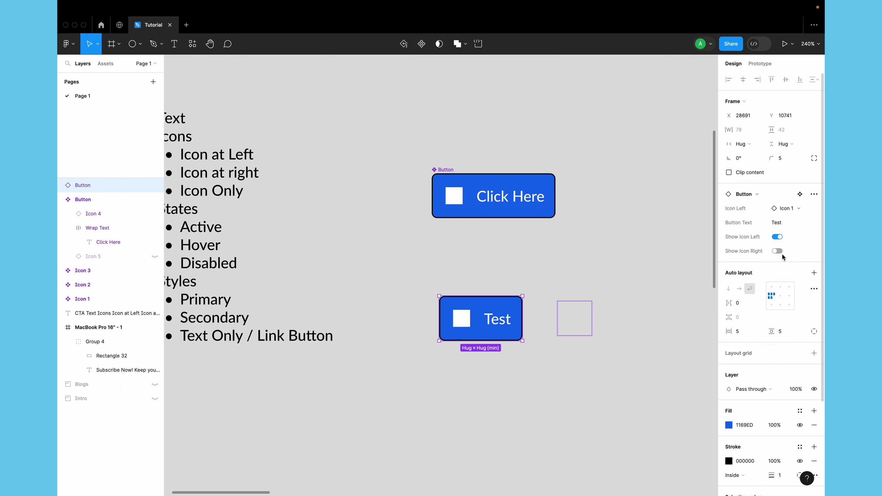
{"action": "left_click", "coordinate": [777, 251]}
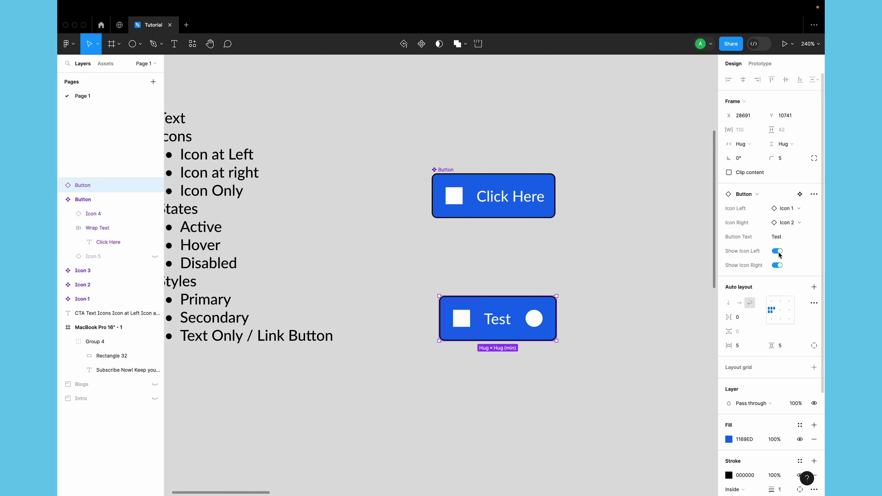
{"action": "left_click", "coordinate": [777, 251]}
{"action": "left_click", "coordinate": [778, 252]}
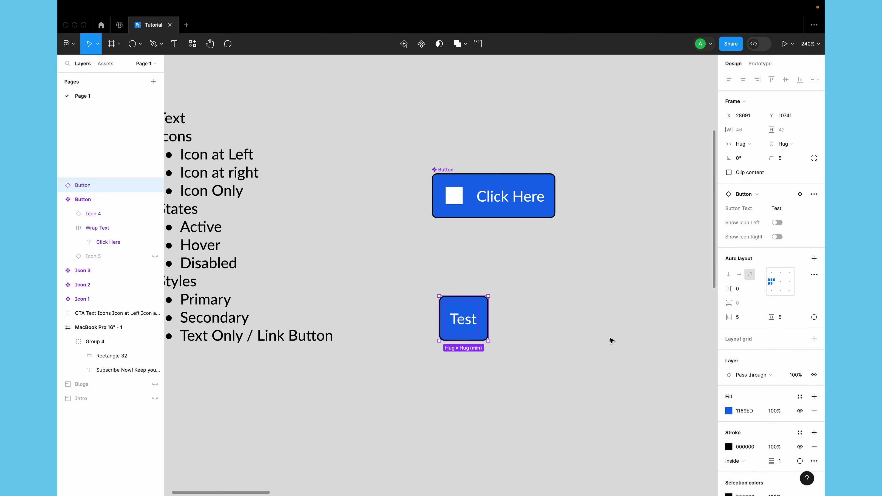
{"action": "left_click", "coordinate": [590, 351]}
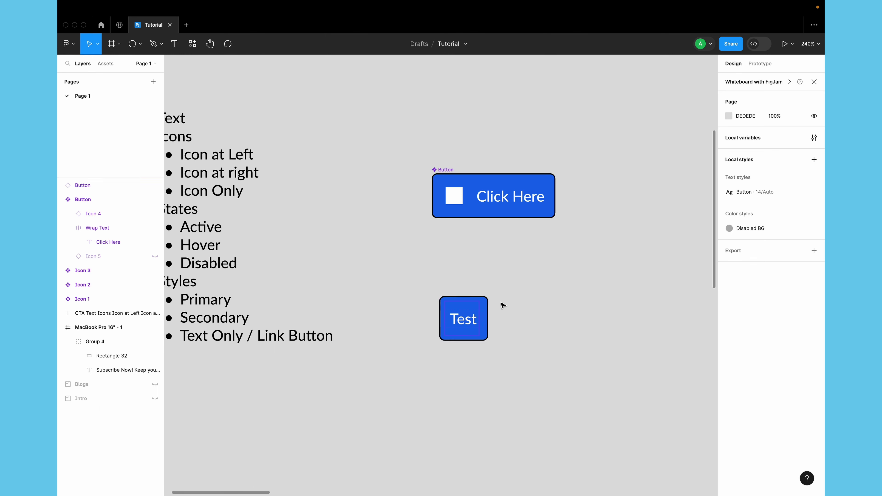
Step: Turn Show Icon Left and Show Icon Right on for the Test button instance
{"action": "left_click", "coordinate": [468, 323]}
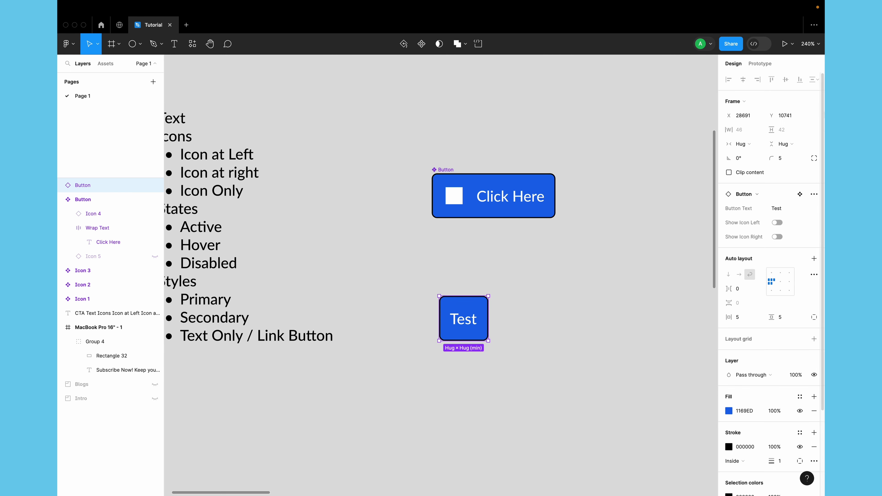
{"action": "left_click", "coordinate": [777, 237]}
{"action": "left_click", "coordinate": [778, 236]}
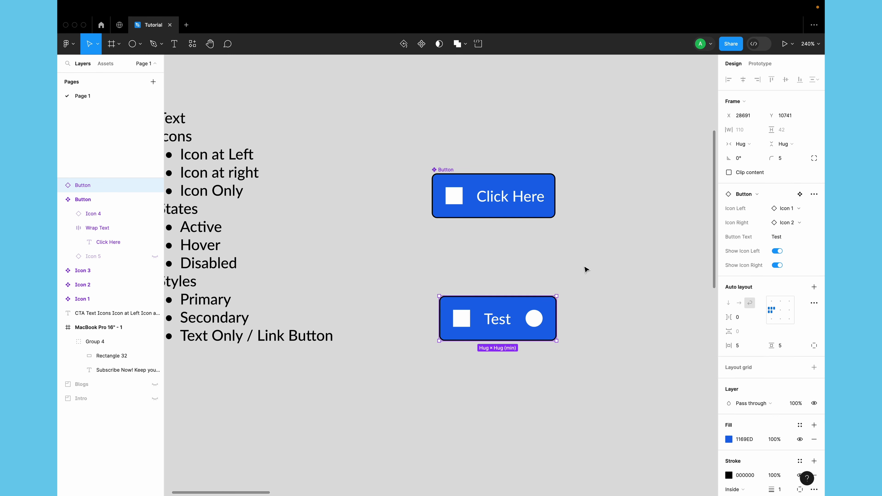
{"action": "left_click", "coordinate": [586, 270]}
Step: Create a visibility property named "Show Text" for the main button's Wrap Text frame, keeping its value True
{"action": "double_click", "coordinate": [514, 191]}
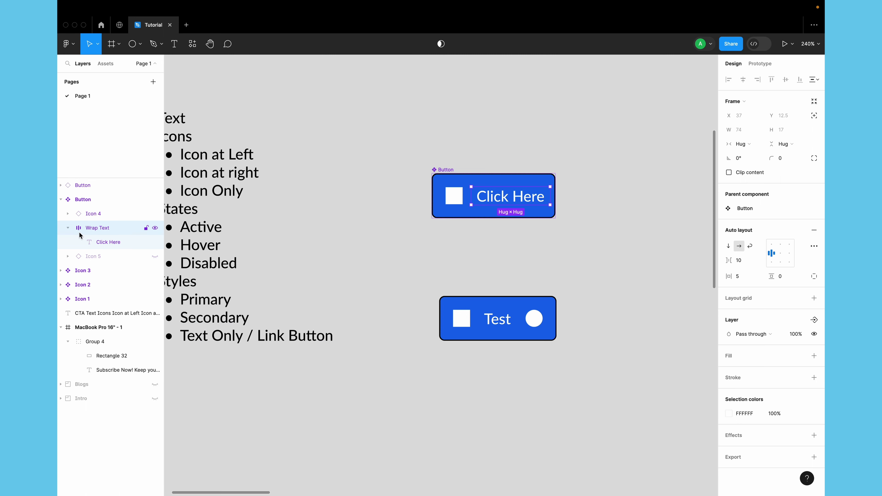
{"action": "left_click", "coordinate": [814, 320]}
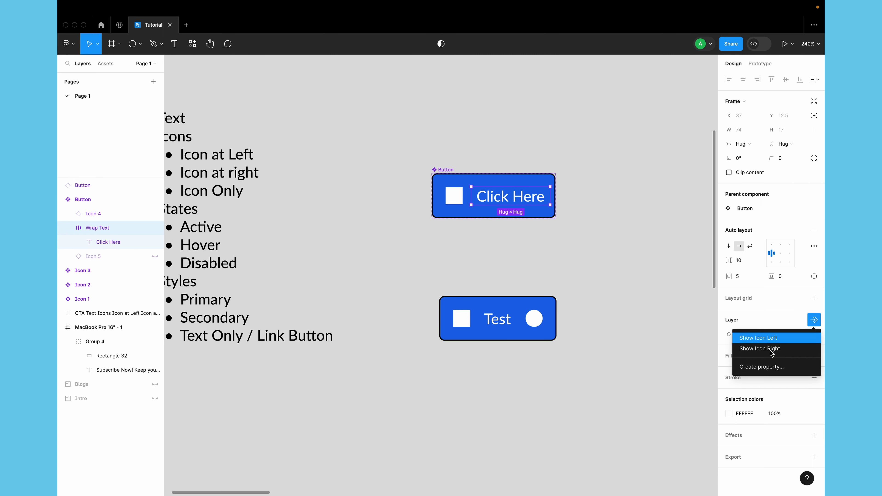
{"action": "left_click", "coordinate": [769, 366]}
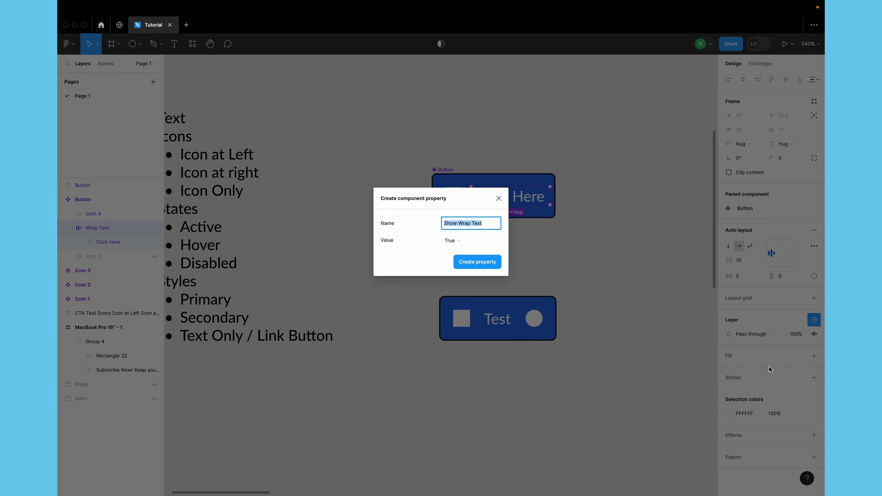
{"action": "type", "text": "Show Text"}
{"action": "left_click", "coordinate": [484, 261]}
{"action": "left_click", "coordinate": [486, 265]}
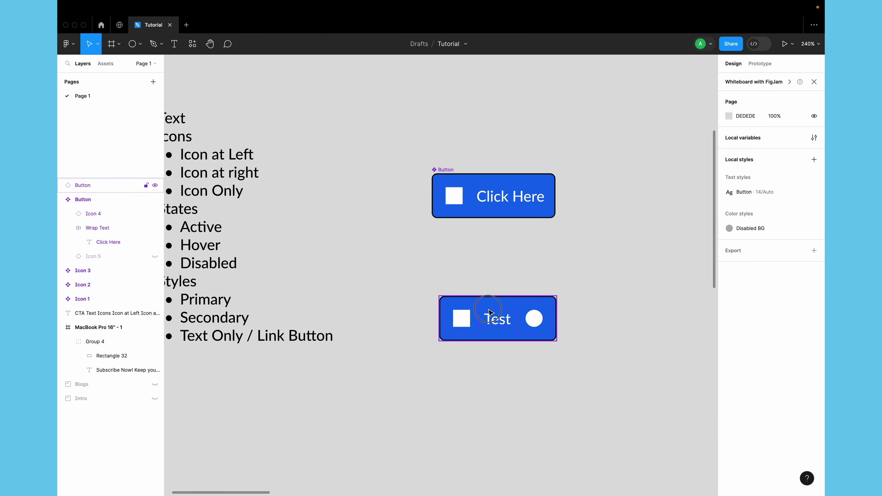
Step: Make the Test instance icon-only by hiding the left icon and the text while showing the right icon
{"action": "left_click", "coordinate": [493, 305]}
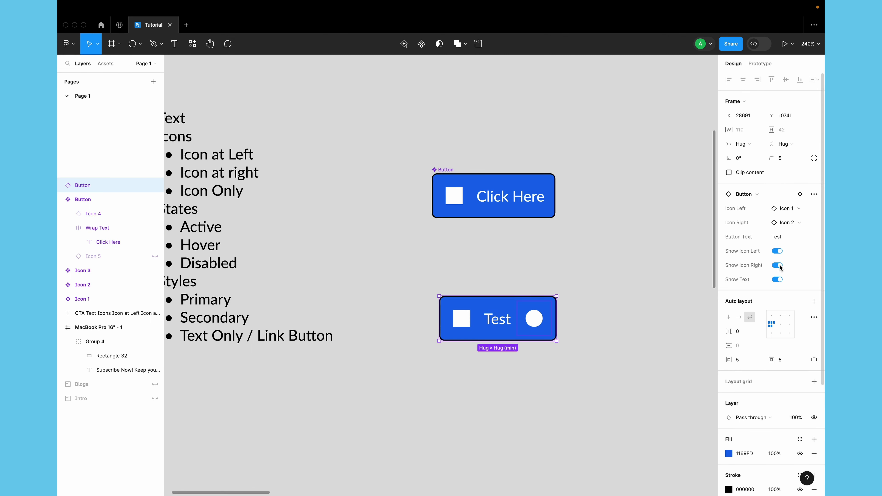
{"action": "left_click", "coordinate": [779, 266]}
{"action": "left_click", "coordinate": [777, 237]}
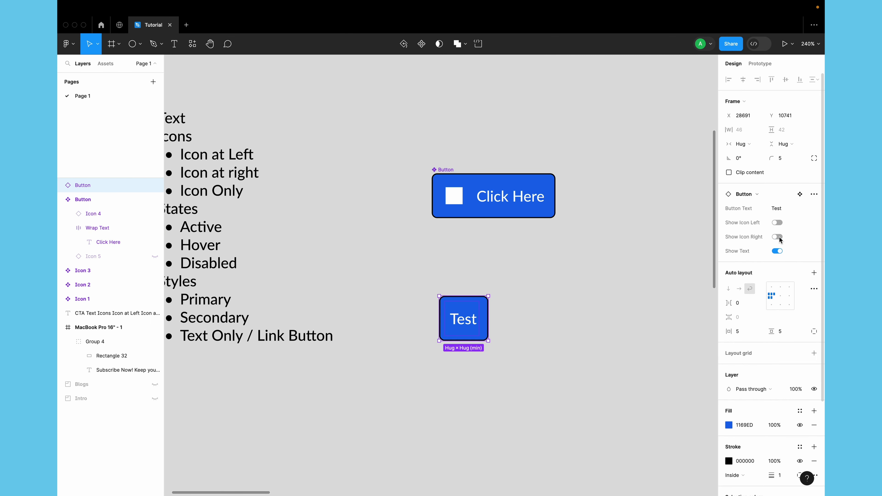
{"action": "left_click", "coordinate": [777, 238]}
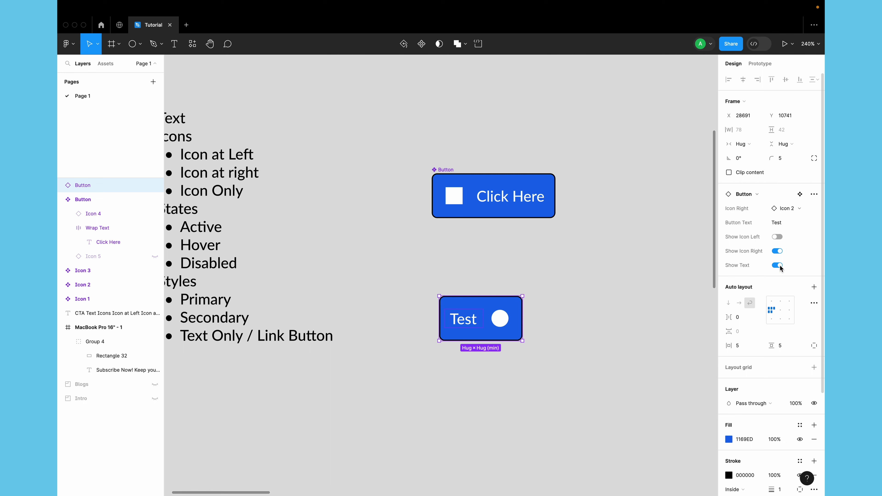
{"action": "left_click", "coordinate": [779, 267]}
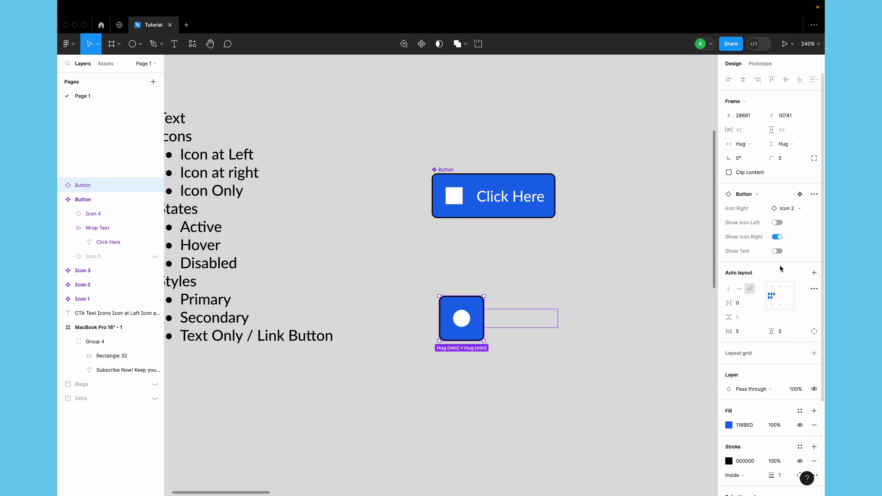
{"action": "left_click", "coordinate": [555, 384]}
{"action": "left_click", "coordinate": [459, 328]}
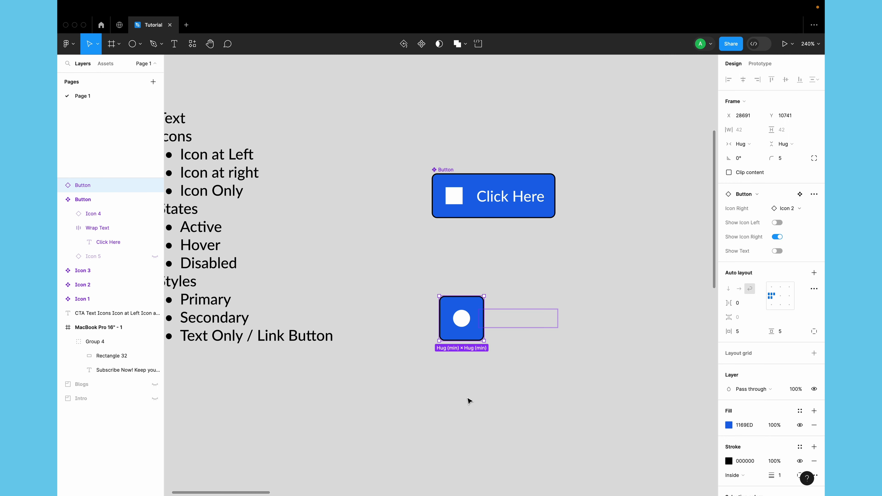
Step: Try the text and icon visibility properties on the Test instance, finishing with the text and both icons shown
{"action": "scroll", "coordinate": [469, 400], "scroll_direction": "down", "scroll_amount": 2}
{"action": "scroll", "coordinate": [469, 401], "scroll_direction": "right", "scroll_amount": 2}
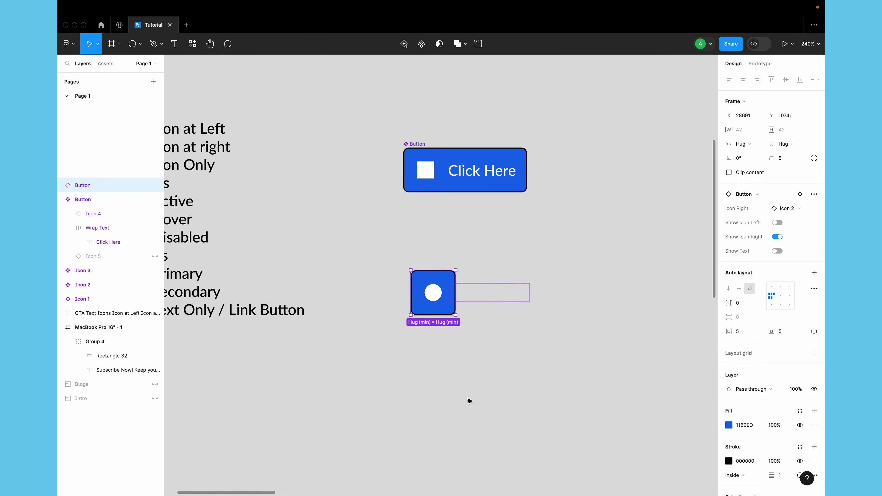
{"action": "left_click", "coordinate": [778, 250]}
{"action": "left_click", "coordinate": [778, 251]}
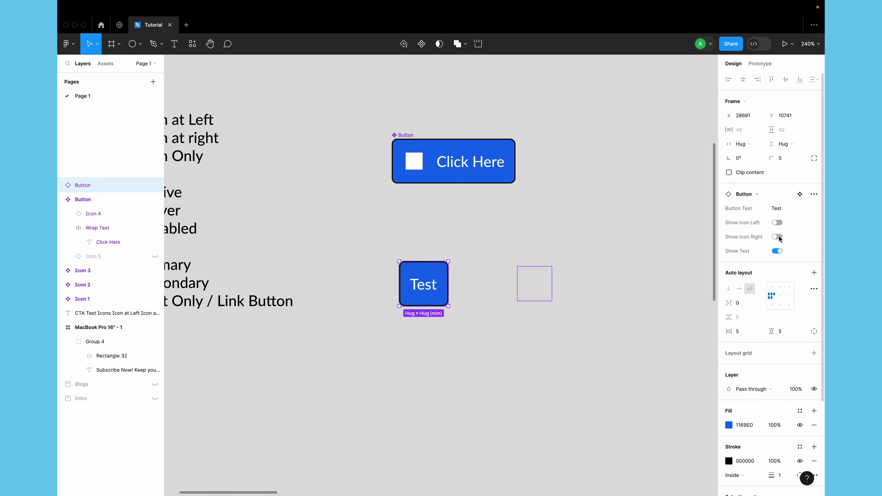
{"action": "left_click", "coordinate": [777, 237]}
{"action": "left_click", "coordinate": [778, 237]}
{"action": "left_click", "coordinate": [777, 251]}
{"action": "left_click", "coordinate": [778, 237]}
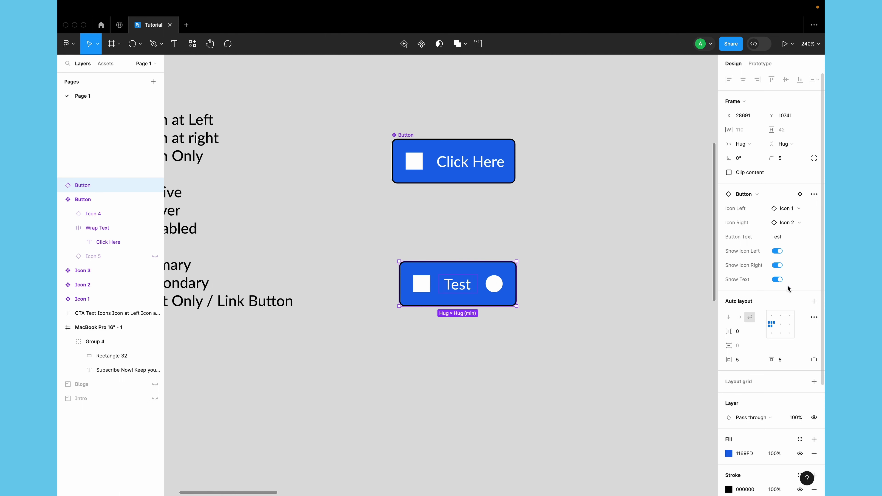
Step: Swap the Test instance's left icon to Icon 2 and move the instance to the lower right of the main Button component
{"action": "left_click", "coordinate": [795, 208]}
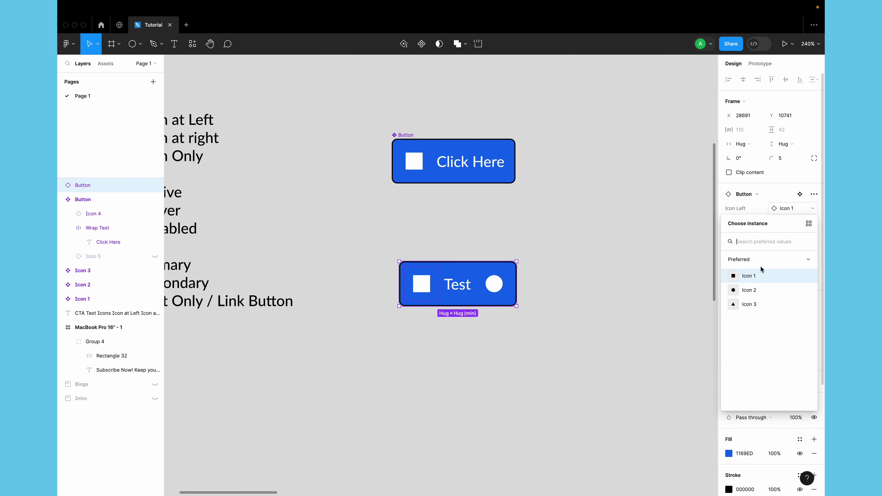
{"action": "left_click", "coordinate": [761, 289]}
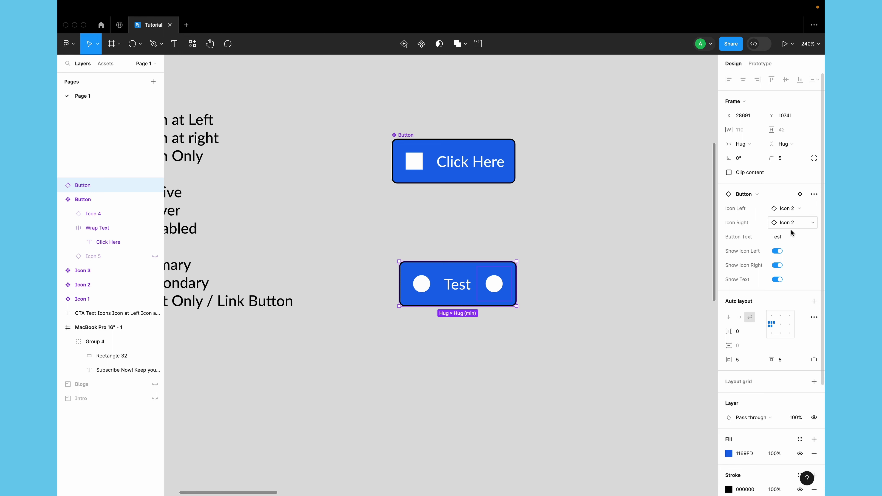
{"action": "left_click", "coordinate": [784, 238]}
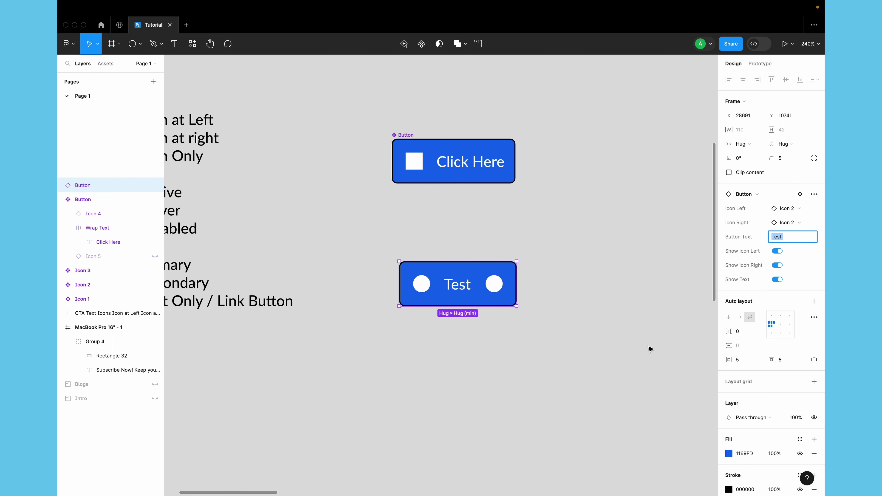
{"action": "left_click", "coordinate": [650, 349]}
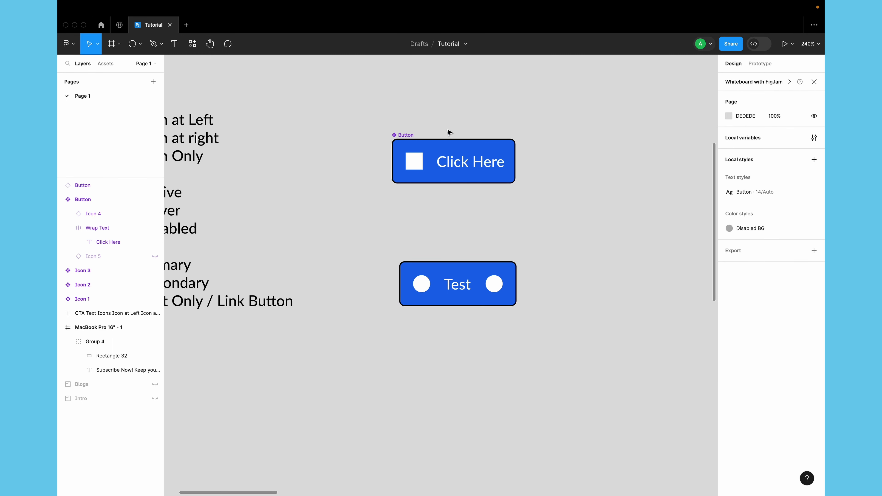
{"action": "left_click_drag", "start_coordinate": [447, 303], "coordinate": [646, 311]}
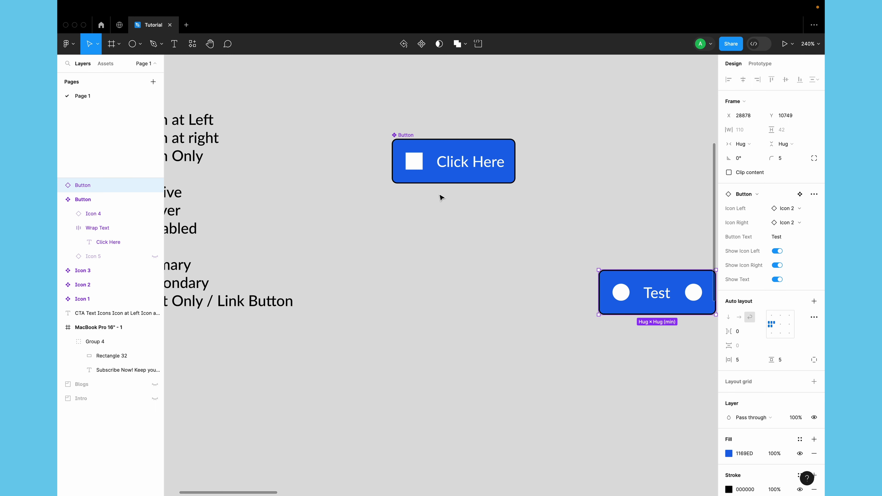
Step: Add a variant property to the main Button component
{"action": "left_click", "coordinate": [405, 136]}
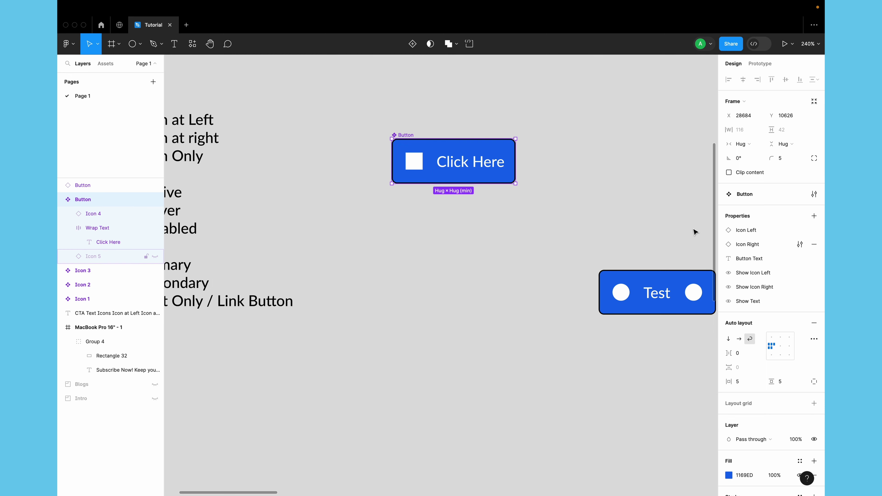
{"action": "left_click", "coordinate": [815, 217]}
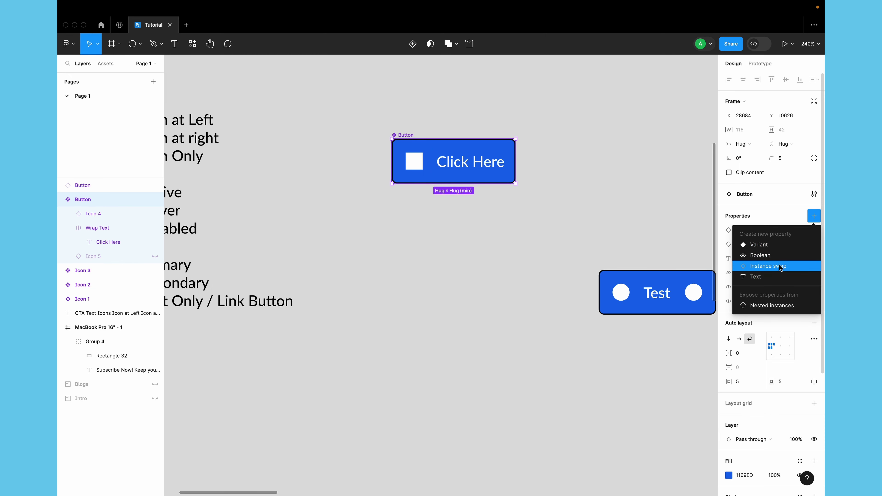
{"action": "left_click", "coordinate": [772, 245]}
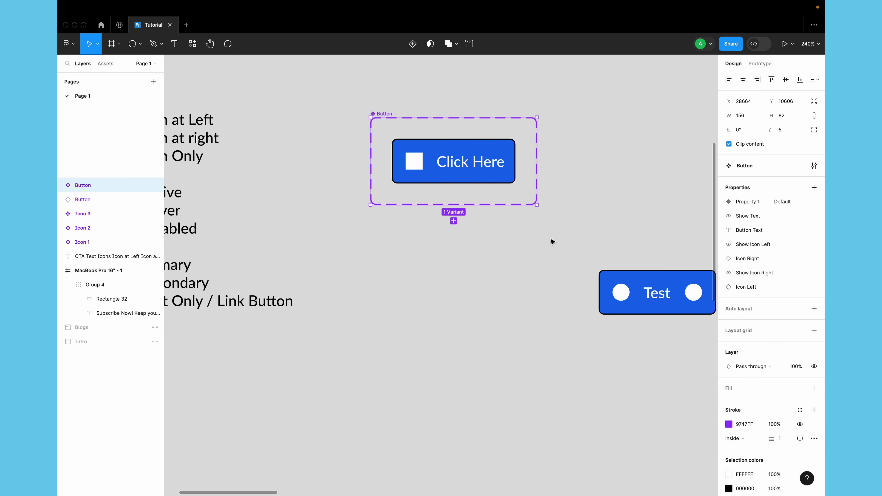
{"action": "scroll", "coordinate": [773, 402], "scroll_direction": "down", "scroll_amount": 2}
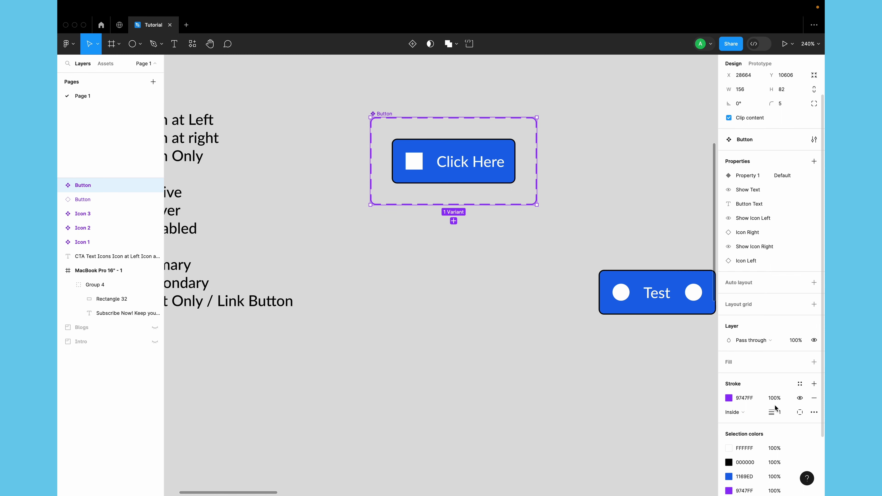
Step: Add a second variant to the Button component set and rename its variant property "State"
{"action": "left_click", "coordinate": [453, 221]}
{"action": "left_click", "coordinate": [738, 204]}
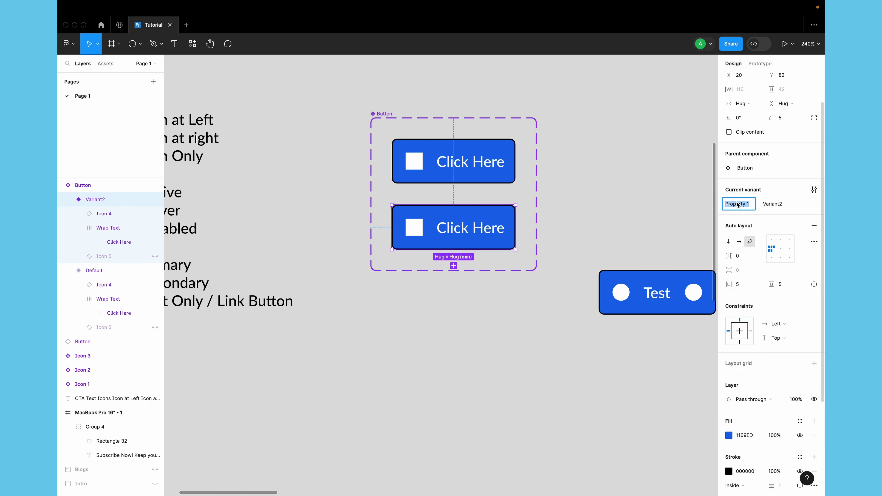
{"action": "type", "text": "State"}
{"action": "key", "text": "Return"}
Step: Set the State value of the second button variant to "Hover"
{"action": "left_click", "coordinate": [462, 175]}
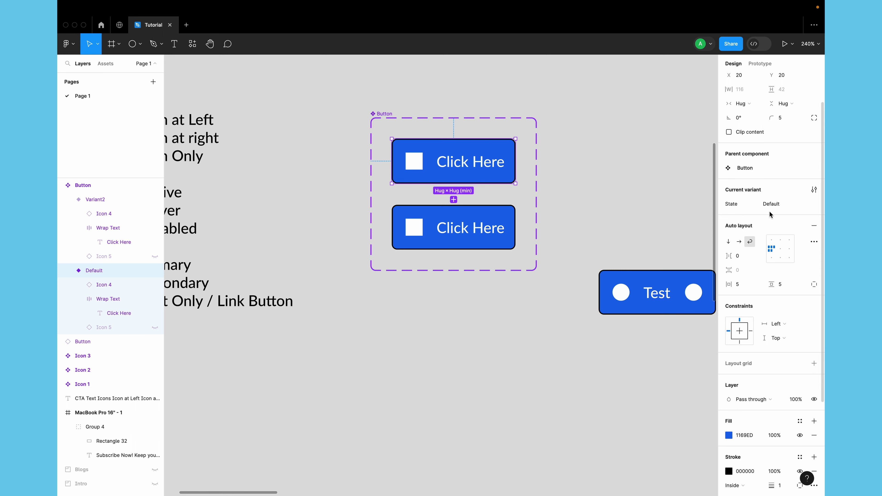
{"action": "left_click", "coordinate": [476, 236]}
{"action": "left_click", "coordinate": [783, 204]}
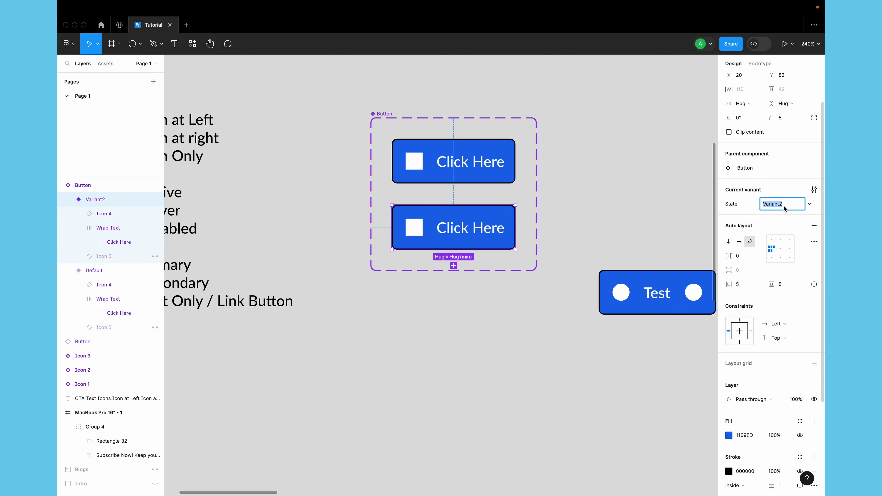
{"action": "type", "text": "Hover"}
{"action": "key", "text": "Return"}
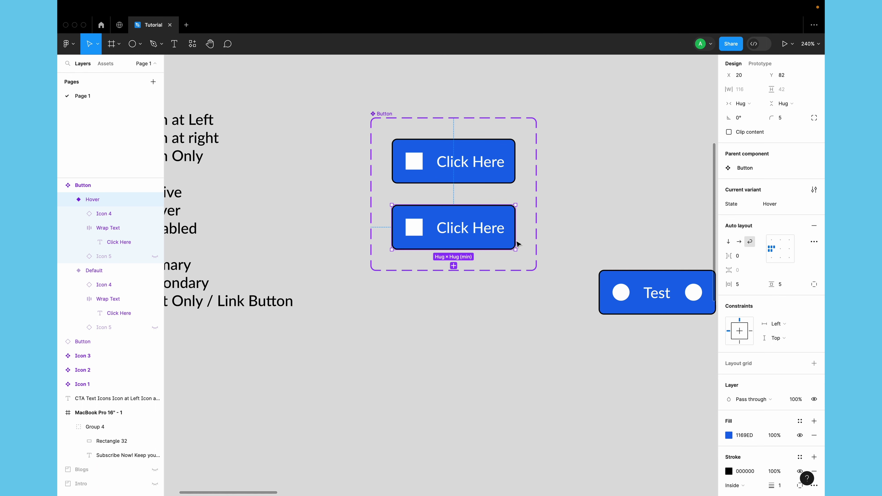
Step: Change the Hover variant's fill to the lighter blue 4F96FF
{"action": "scroll", "coordinate": [756, 422], "scroll_direction": "down", "scroll_amount": 2}
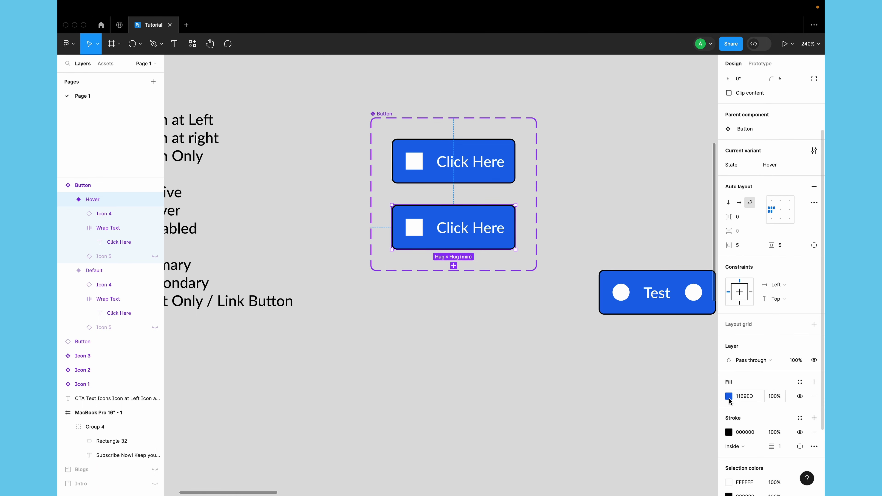
{"action": "left_click", "coordinate": [728, 396]}
{"action": "left_click", "coordinate": [690, 286]}
{"action": "mouse_move", "coordinate": [690, 285]}
{"action": "left_mouse_down"}
{"action": "mouse_move", "coordinate": [698, 276]}
{"action": "mouse_move", "coordinate": [685, 270]}
{"action": "left_mouse_up"}
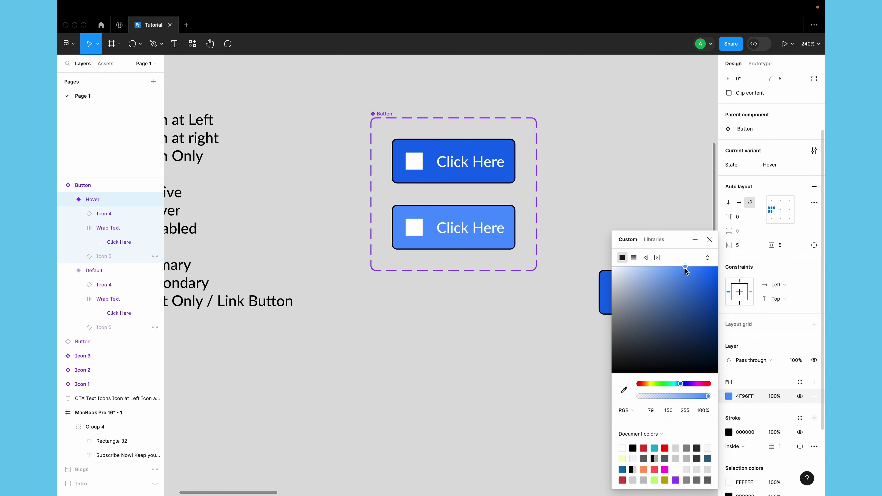
Step: Change the Hover variant's stroke colour to the blue 0066FD
{"action": "left_click", "coordinate": [728, 432]}
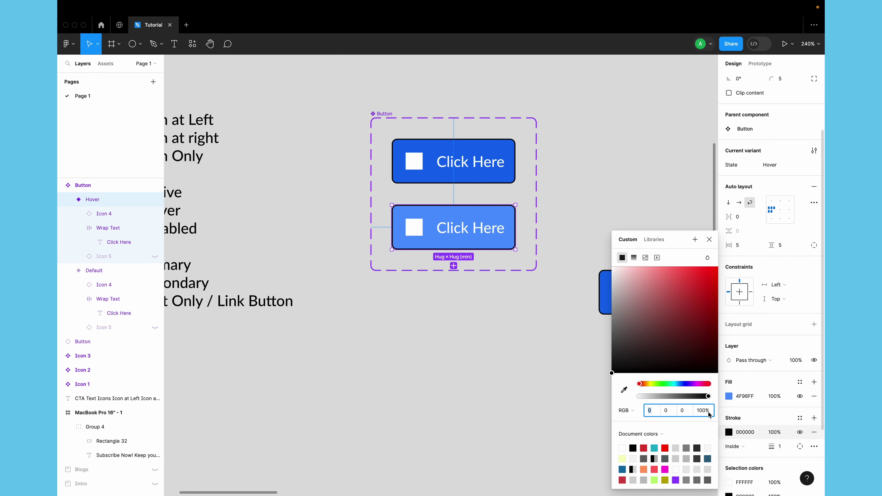
{"action": "left_click_drag", "start_coordinate": [656, 388], "coordinate": [678, 384]}
{"action": "left_click_drag", "start_coordinate": [715, 269], "coordinate": [723, 253]}
{"action": "left_click", "coordinate": [624, 389]}
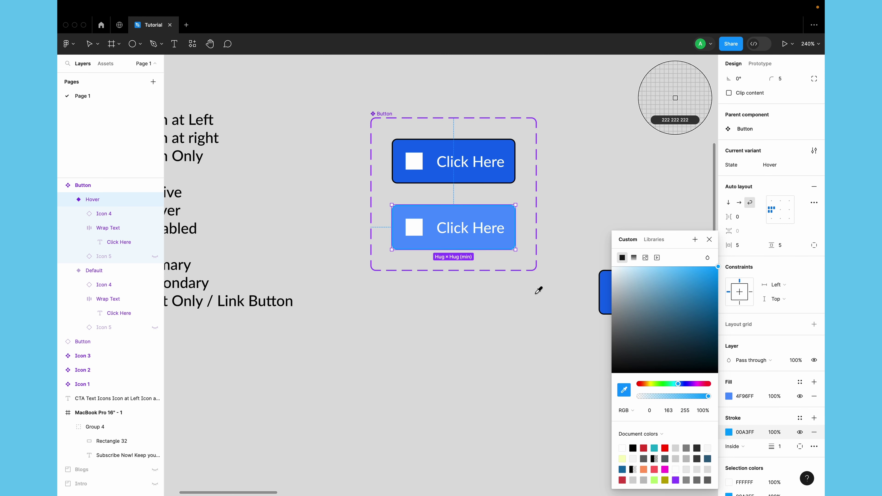
{"action": "left_click", "coordinate": [495, 213]}
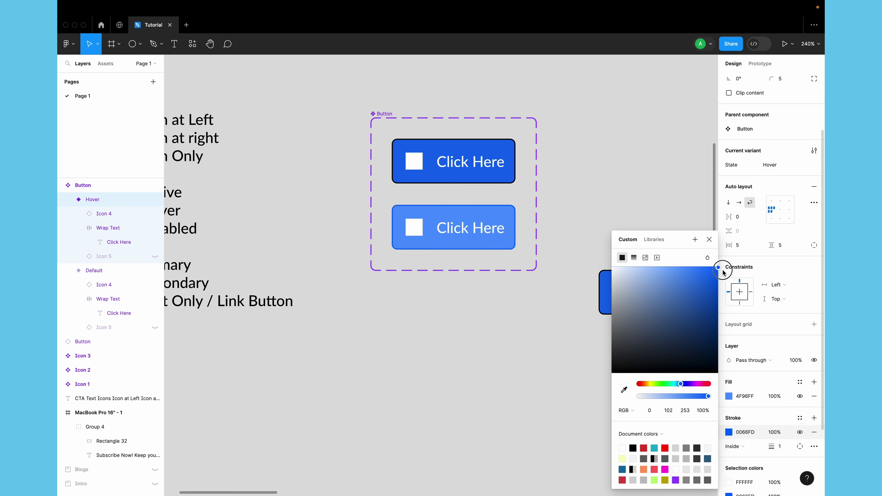
{"action": "left_click", "coordinate": [648, 136]}
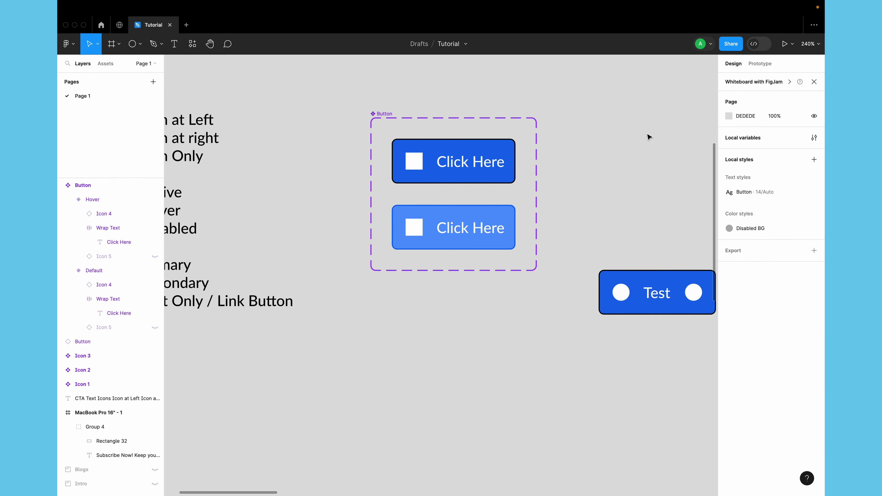
Step: Select the Default button variant and compare its design properties with its prototype settings
{"action": "left_click", "coordinate": [448, 172]}
{"action": "left_click", "coordinate": [759, 64]}
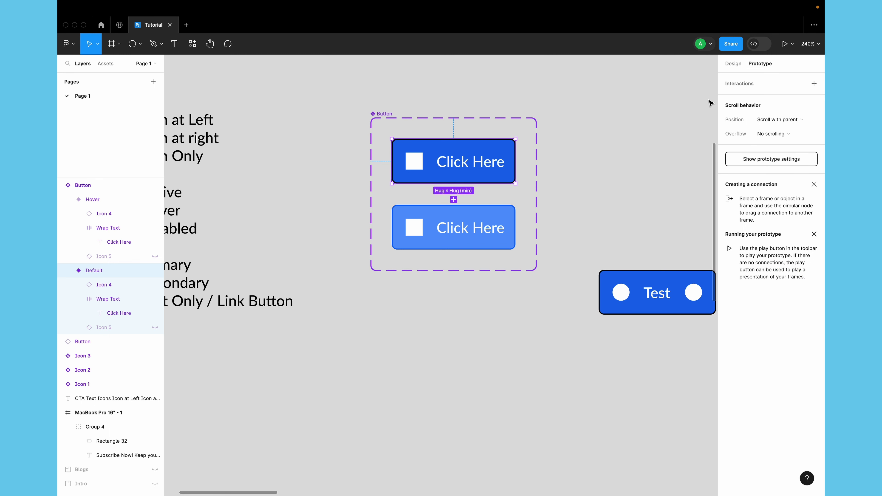
{"action": "key", "text": "alt+8"}
{"action": "key", "text": "alt+9"}
{"action": "key", "text": "alt+8"}
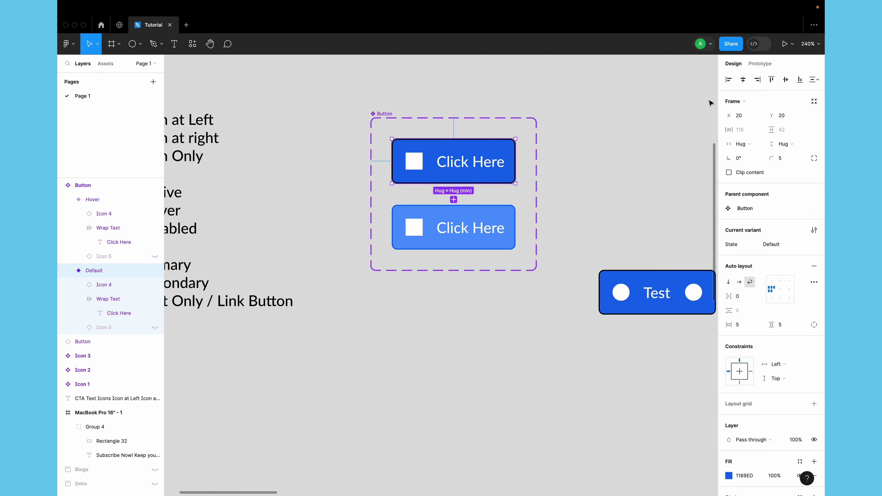
{"action": "key", "text": "alt+9"}
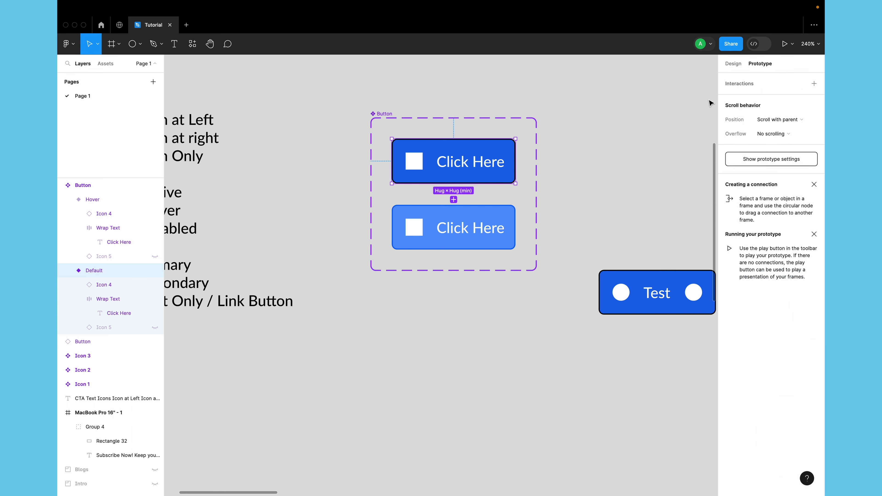
{"action": "key", "text": "alt+8"}
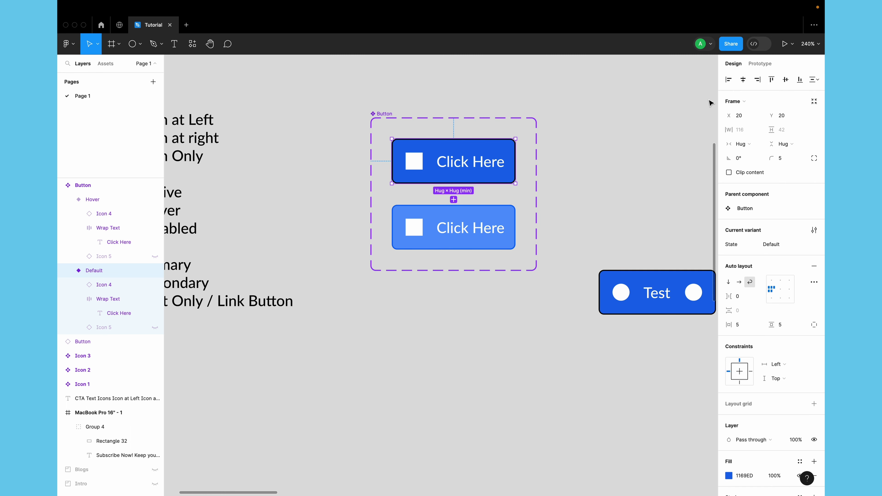
{"action": "key", "text": "alt+9"}
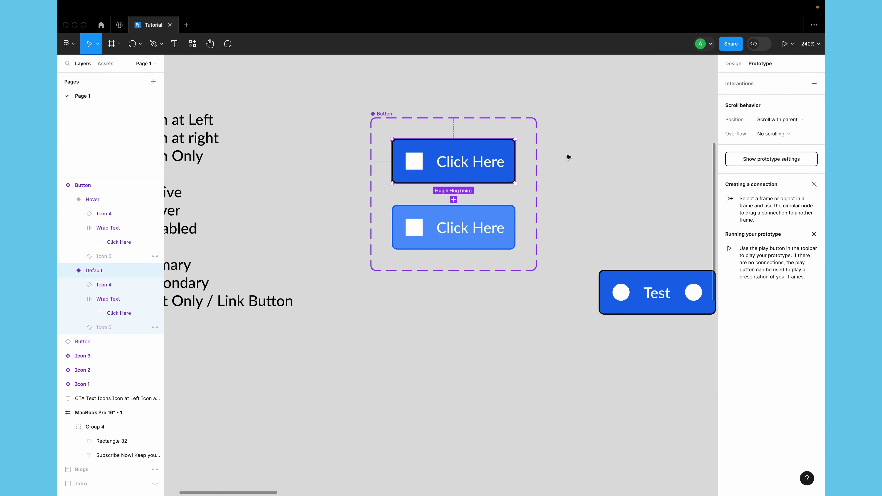
Step: Connect the Default variant to the Hover variant with a While hovering interaction that changes the state to Hover
{"action": "mouse_move", "coordinate": [518, 163]}
{"action": "left_click_drag", "start_coordinate": [515, 161], "coordinate": [481, 232]}
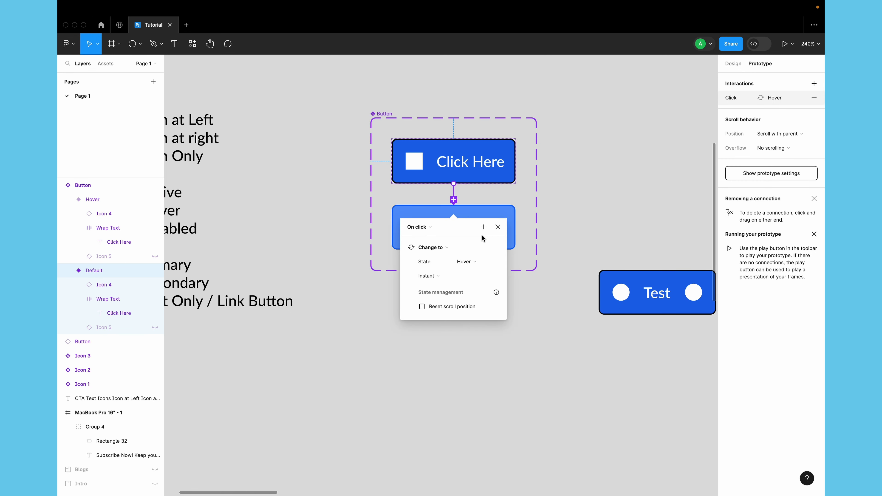
{"action": "left_click", "coordinate": [427, 227]}
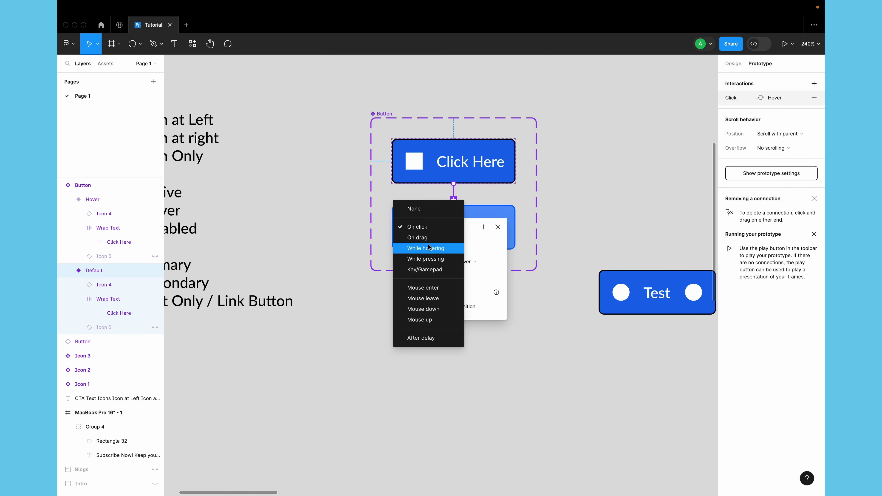
{"action": "left_click", "coordinate": [440, 248]}
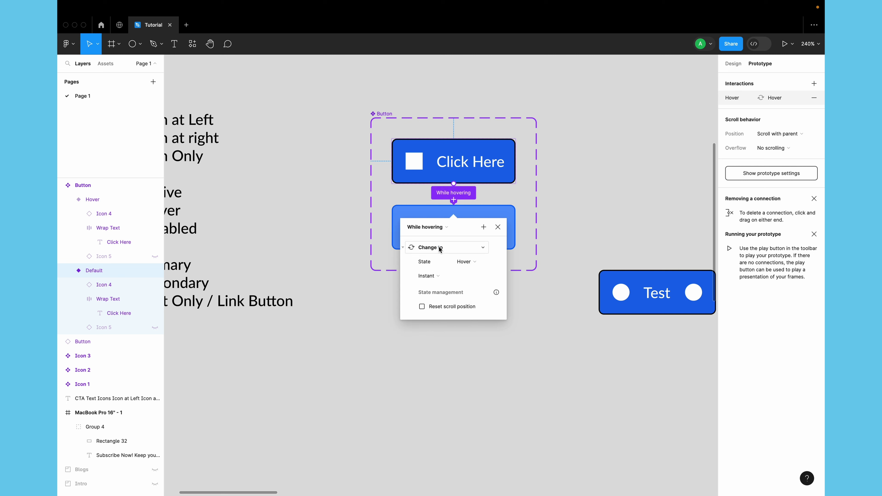
Step: Set the Default variant's interaction trigger to Mouse enter and its transition to Smart animate
{"action": "left_click", "coordinate": [447, 228]}
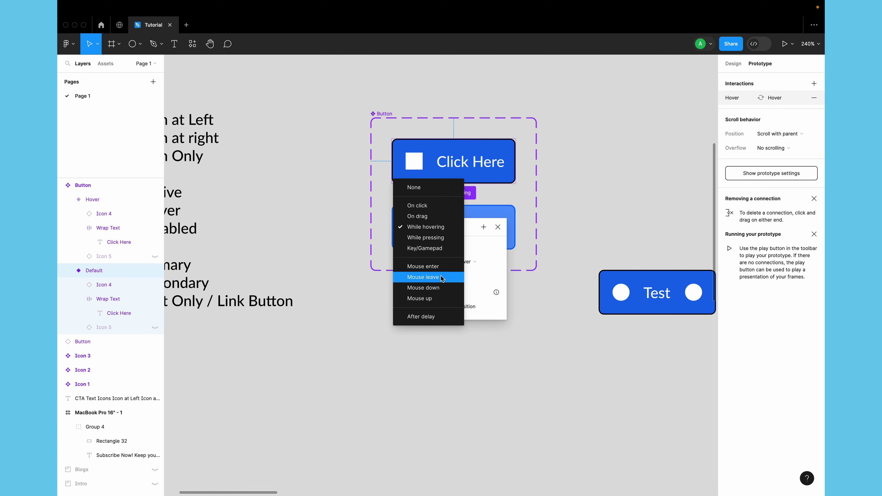
{"action": "left_click", "coordinate": [423, 266]}
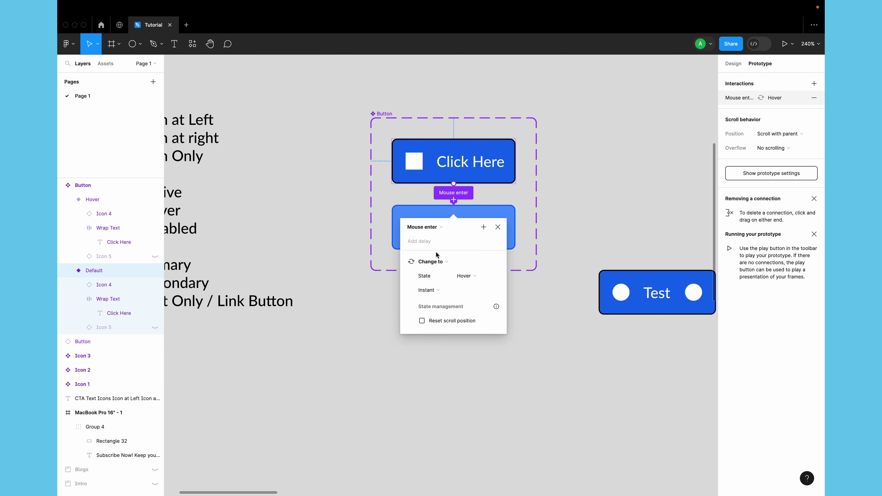
{"action": "left_click", "coordinate": [427, 290]}
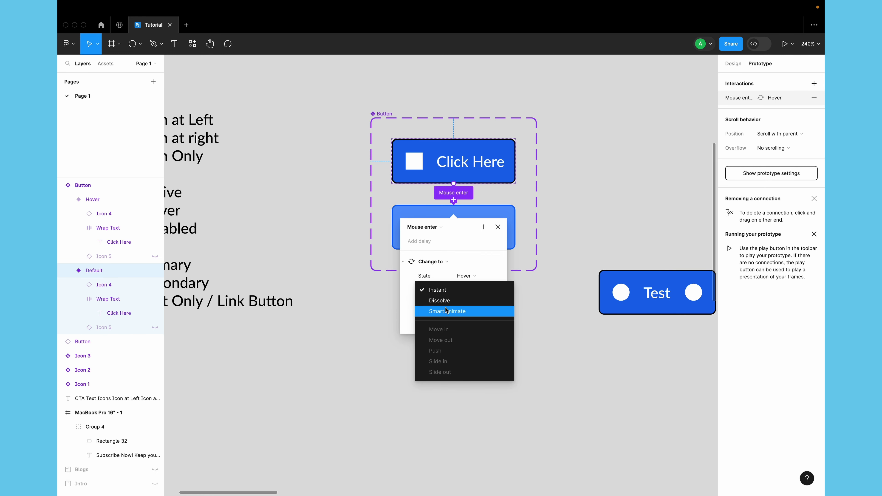
{"action": "left_click", "coordinate": [447, 310]}
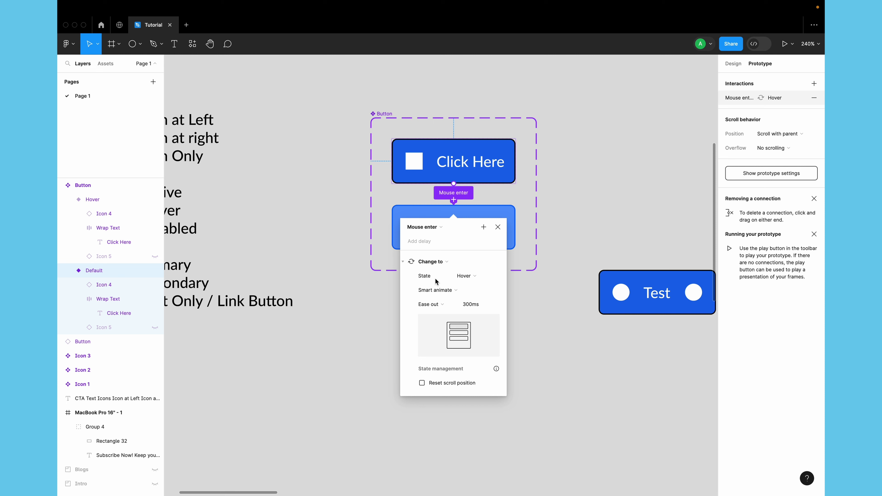
Step: Connect the Hover variant back to the Default variant with a Mouse leave trigger
{"action": "left_click", "coordinate": [517, 225]}
{"action": "left_click_drag", "start_coordinate": [516, 227], "coordinate": [492, 159]}
{"action": "left_click", "coordinate": [424, 207]}
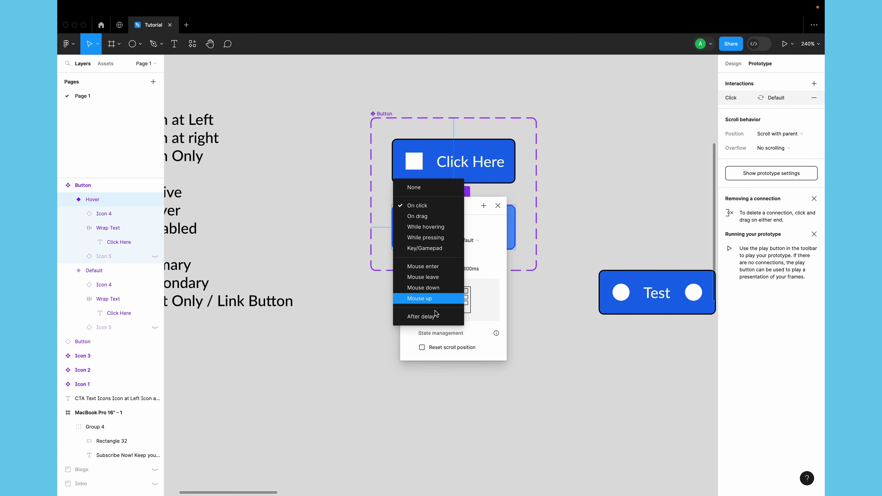
{"action": "left_click", "coordinate": [440, 276]}
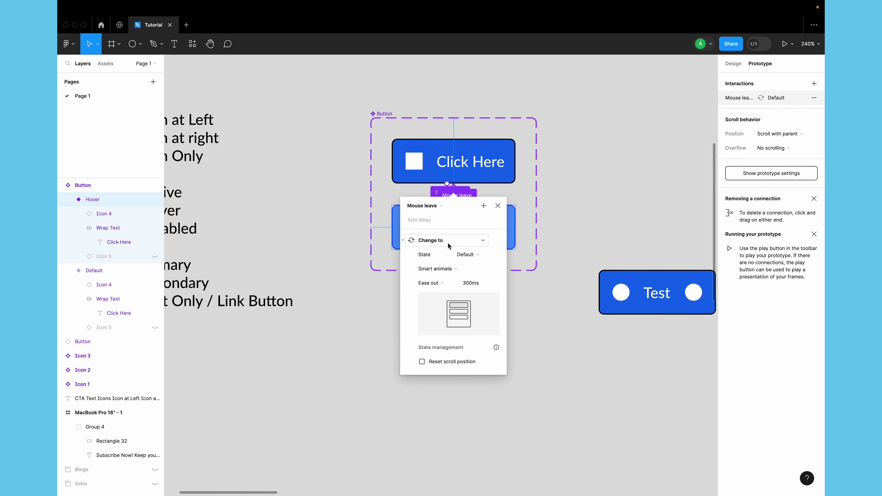
{"action": "left_click", "coordinate": [569, 204]}
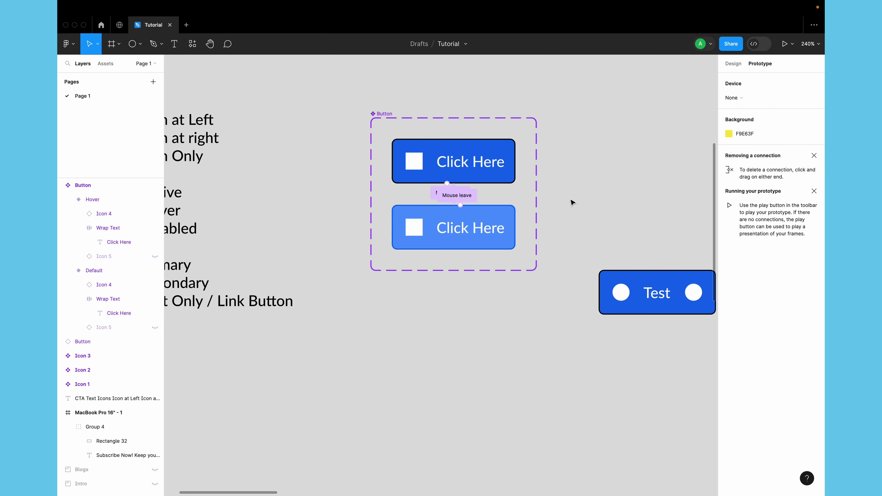
{"action": "scroll", "coordinate": [491, 301], "scroll_direction": "down", "scroll_amount": 5}
{"action": "left_click", "coordinate": [480, 335]}
{"action": "scroll", "coordinate": [457, 330], "scroll_direction": "down", "scroll_amount": 3}
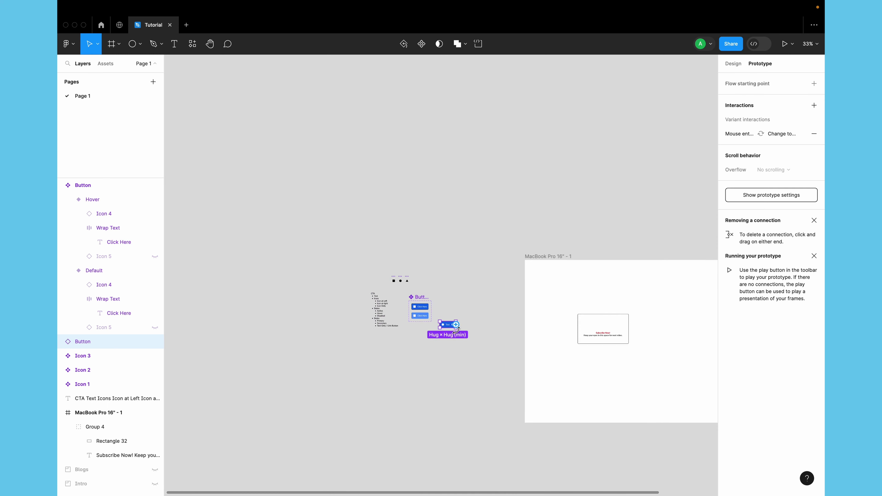
{"action": "scroll", "coordinate": [456, 329], "scroll_direction": "down", "scroll_amount": 1}
{"action": "scroll", "coordinate": [456, 329], "scroll_direction": "right", "scroll_amount": 1}
{"action": "left_click_drag", "start_coordinate": [403, 283], "coordinate": [592, 284]}
{"action": "left_click", "coordinate": [443, 220]}
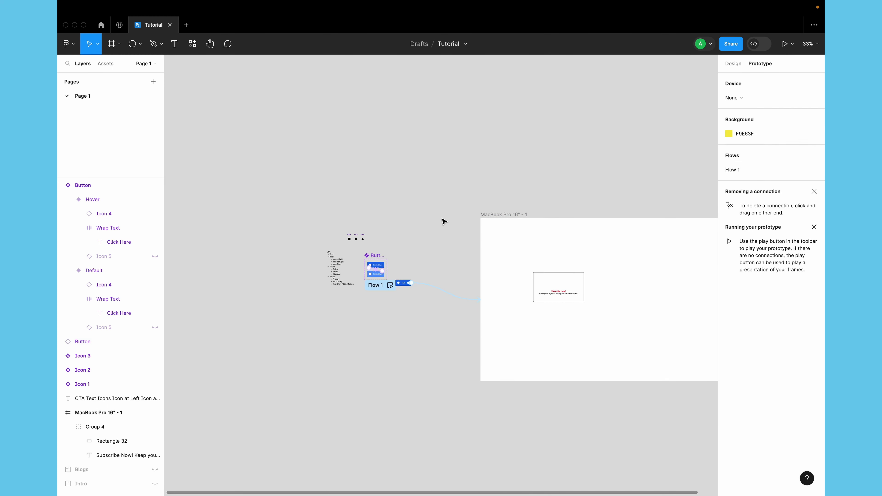
{"action": "key", "text": "ctrl+z"}
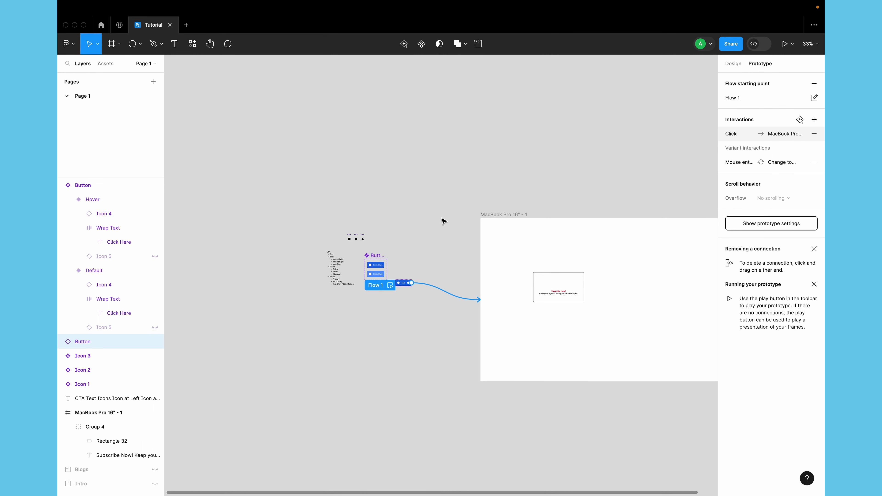
{"action": "key", "text": "ctrl+z"}
{"action": "key", "text": "ctrl+z"}
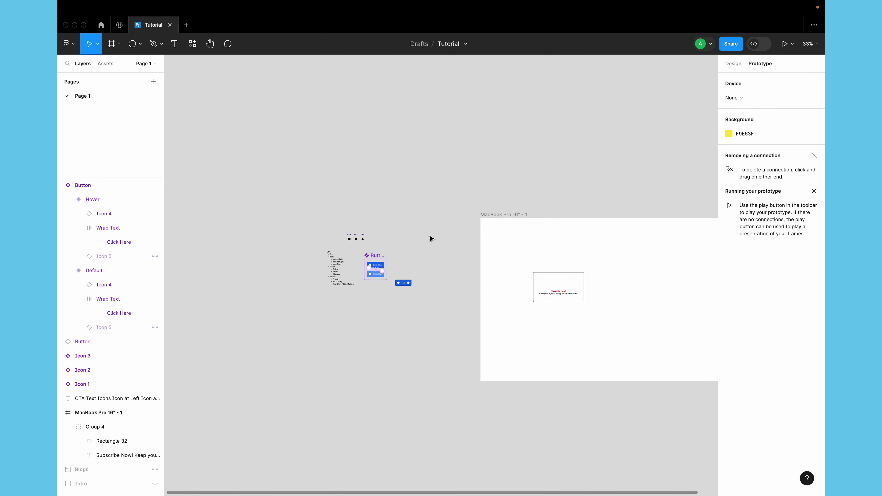
Step: Move the Test button instance into the subscribe card on the MacBook Pro 16" frame and add a flow starting point to that frame
{"action": "left_click_drag", "start_coordinate": [403, 283], "coordinate": [559, 282]}
{"action": "left_click", "coordinate": [503, 214]}
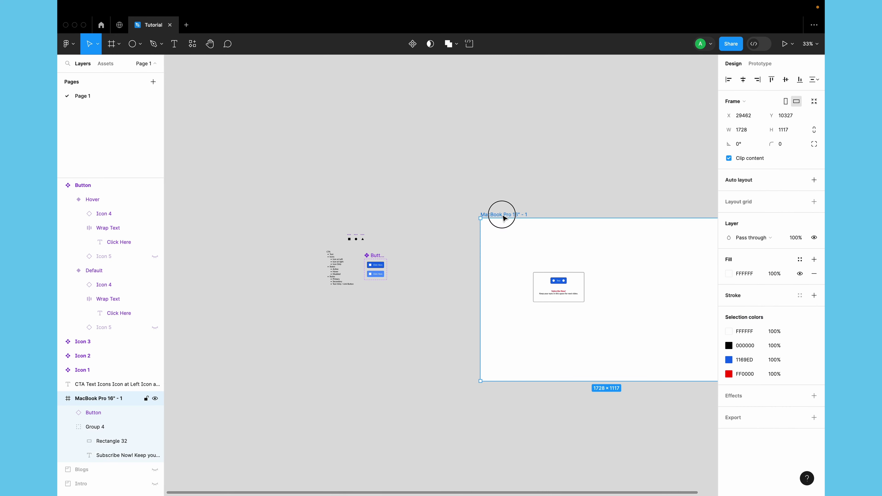
{"action": "left_click", "coordinate": [763, 64]}
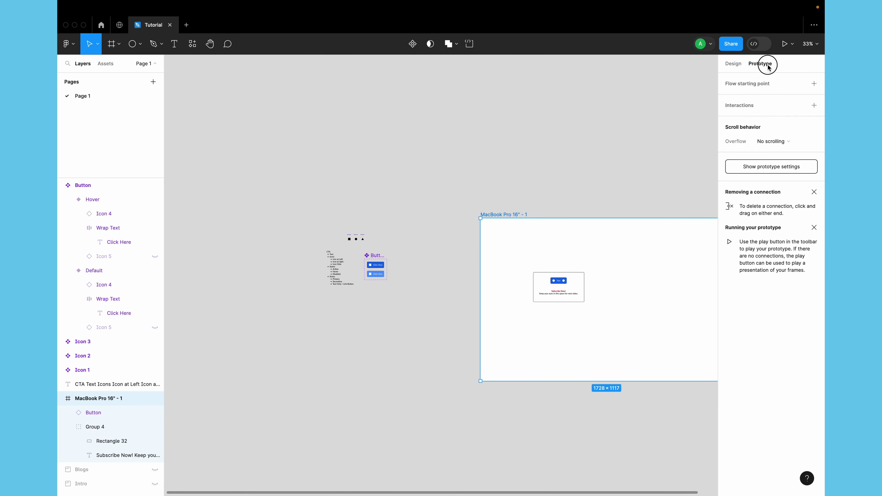
{"action": "left_click", "coordinate": [814, 83]}
Step: Preview the prototype flow in an enlarged window, test the button's hover behaviour, and close the preview
{"action": "left_click", "coordinate": [475, 223]}
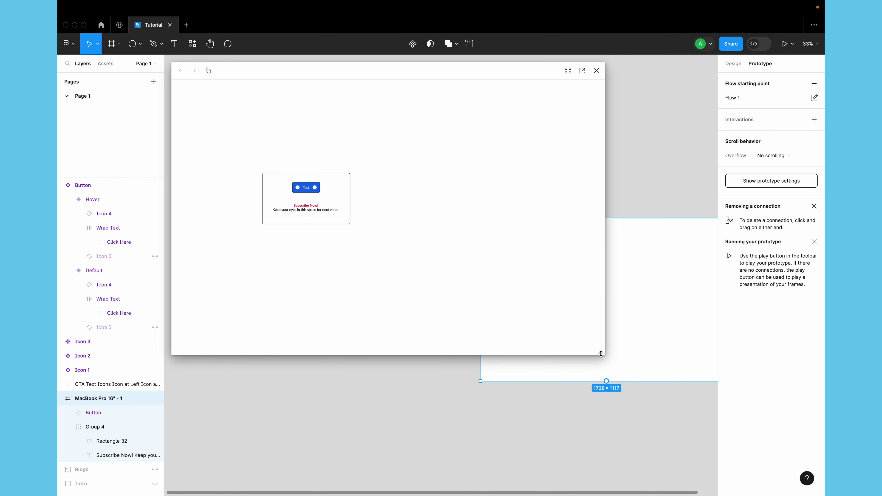
{"action": "left_click_drag", "start_coordinate": [602, 354], "coordinate": [791, 483]}
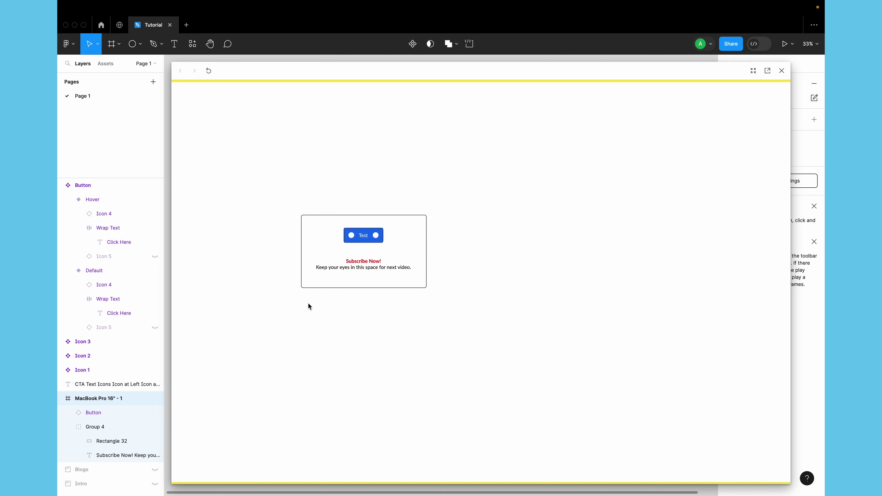
{"action": "left_click", "coordinate": [368, 235]}
{"action": "left_click", "coordinate": [780, 69]}
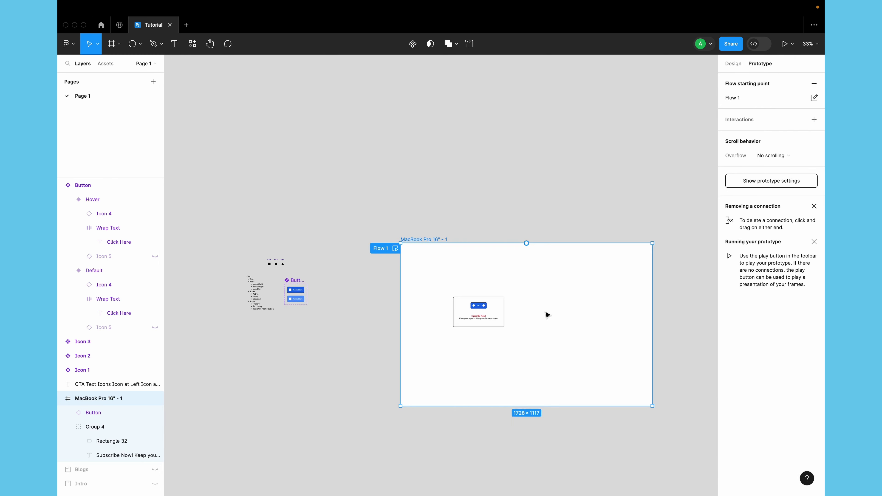
Step: Add an On click interaction with a Navigate to action to the button instance in the MacBook Pro frame
{"action": "left_click", "coordinate": [477, 306]}
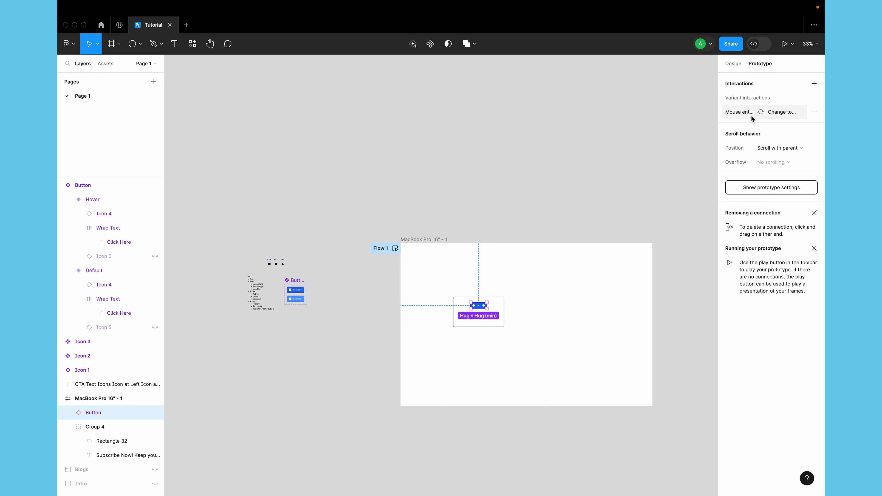
{"action": "left_click", "coordinate": [814, 83]}
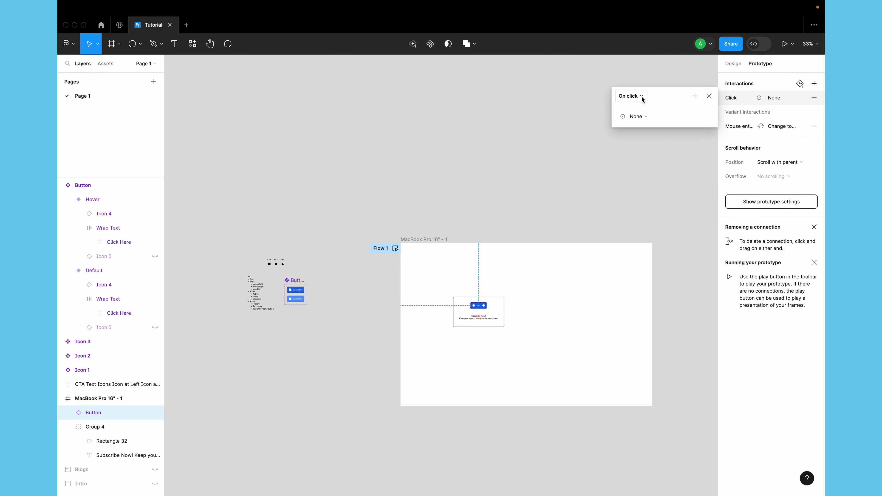
{"action": "left_click", "coordinate": [636, 116]}
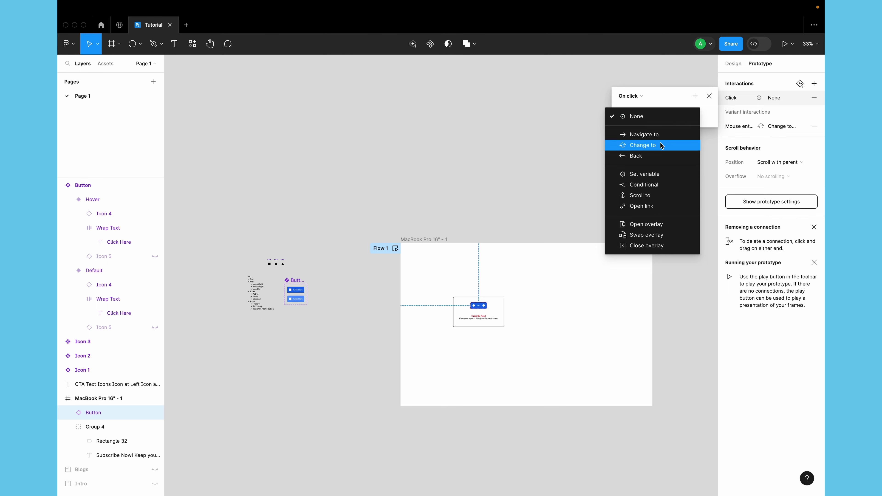
{"action": "left_click", "coordinate": [656, 133]}
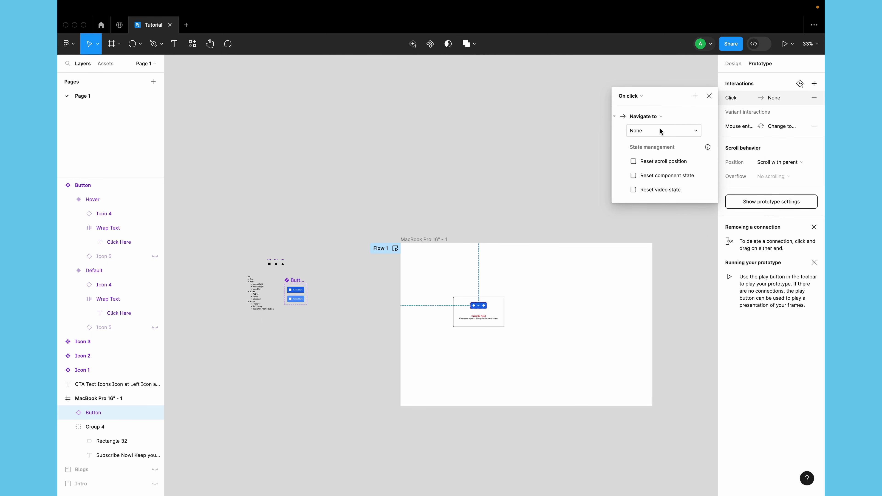
{"action": "left_click", "coordinate": [594, 160]}
{"action": "left_click", "coordinate": [482, 306]}
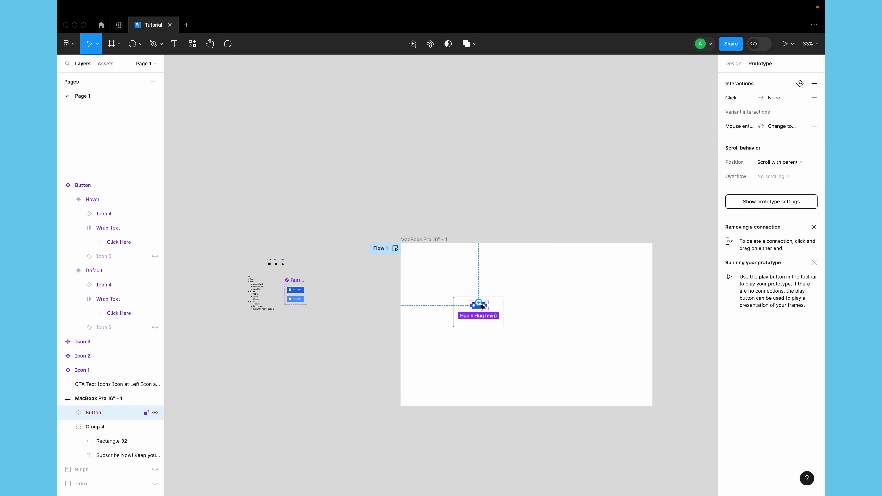
Step: Examine the Mouse leave interaction on the Button component's variants and the triggers available for it
{"action": "scroll", "coordinate": [481, 306], "scroll_direction": "up", "scroll_amount": 2}
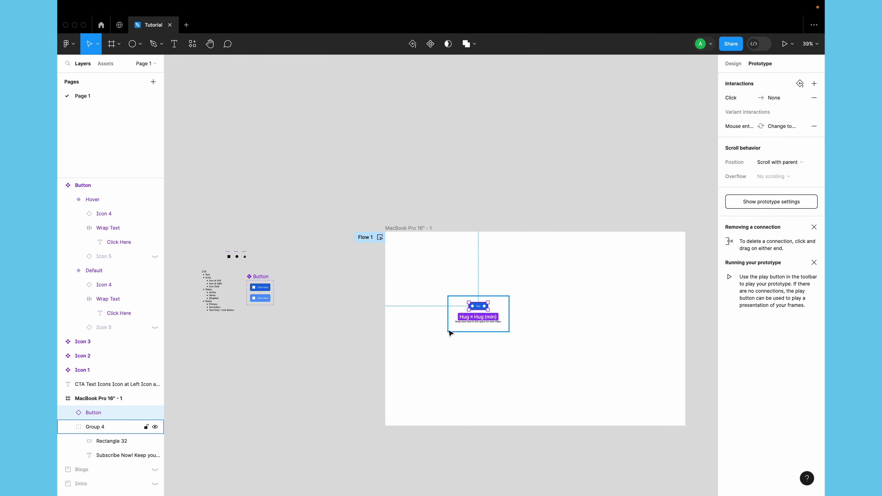
{"action": "scroll", "coordinate": [359, 309], "scroll_direction": "up", "scroll_amount": 5}
{"action": "left_click", "coordinate": [299, 232]}
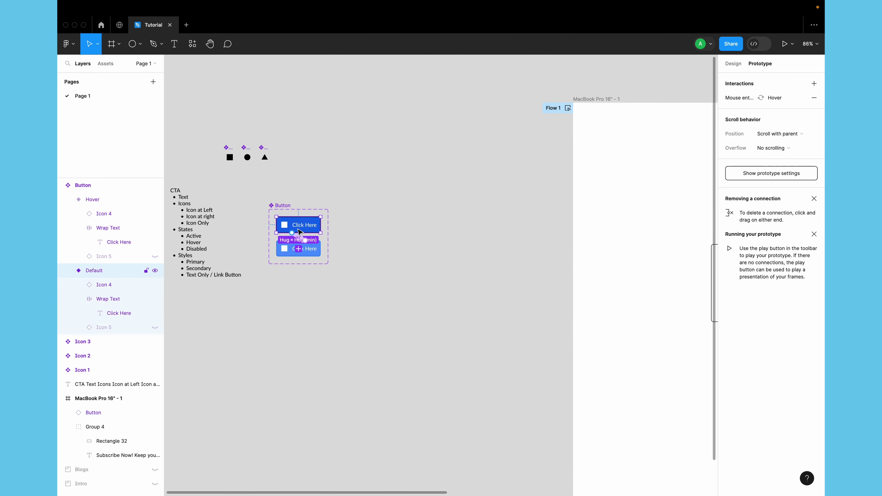
{"action": "scroll", "coordinate": [299, 232], "scroll_direction": "up", "scroll_amount": 5}
{"action": "left_click", "coordinate": [347, 222], "text": "shift"}
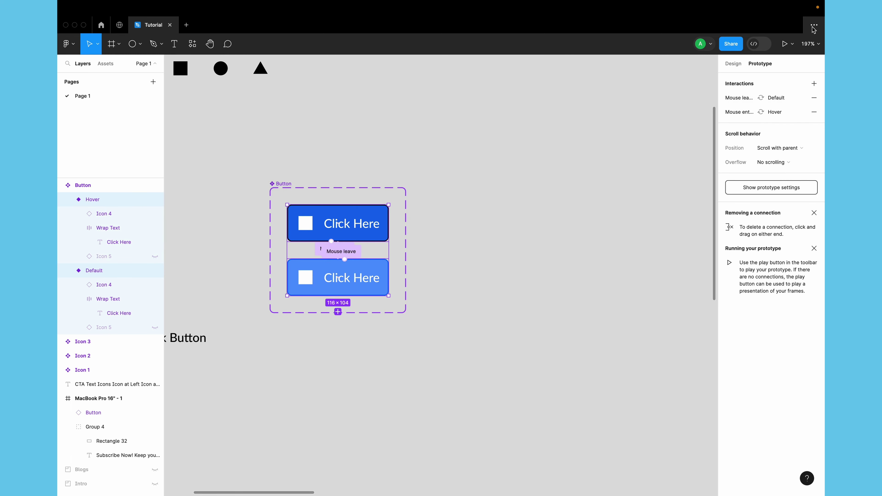
{"action": "left_click", "coordinate": [739, 98]}
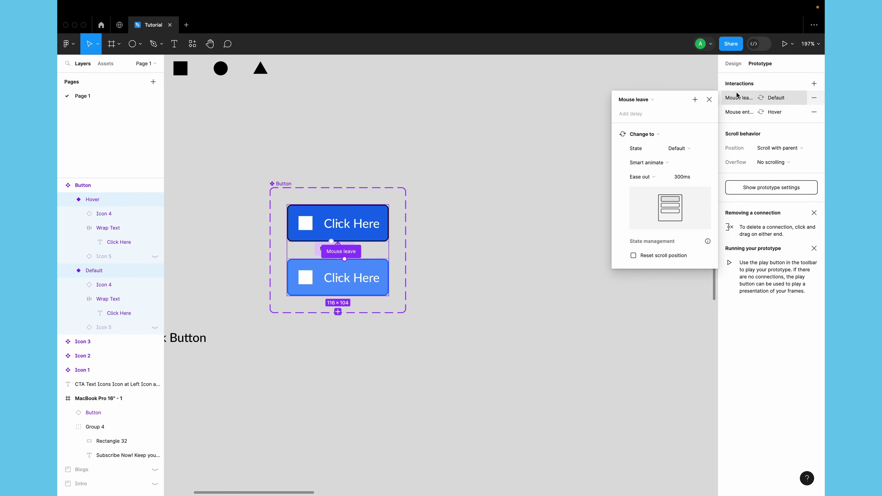
{"action": "left_click", "coordinate": [644, 101]}
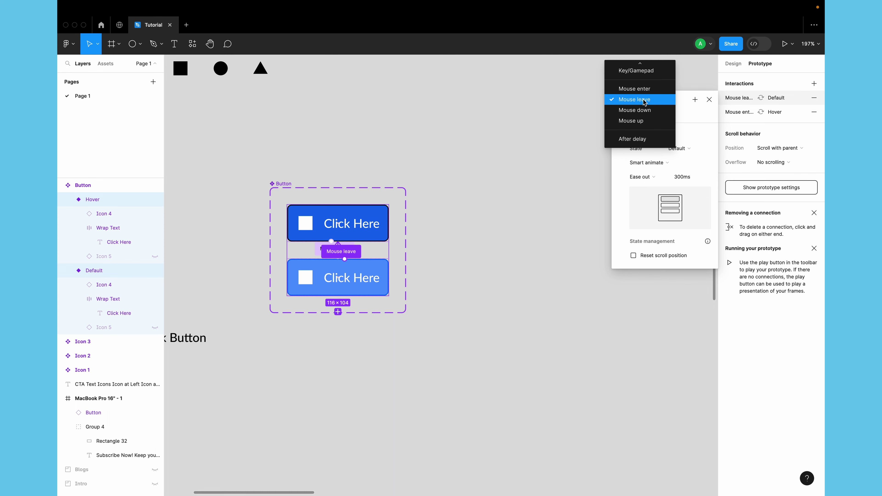
{"action": "left_click", "coordinate": [539, 153]}
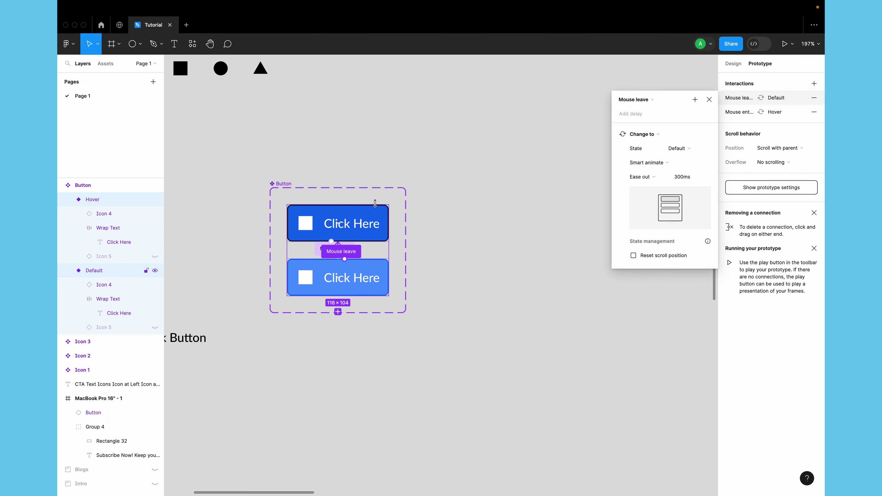
{"action": "left_click", "coordinate": [534, 207]}
Step: Change the trigger of the connection from the Default variant to the Hover variant to While hovering
{"action": "left_click", "coordinate": [347, 277]}
{"action": "scroll", "coordinate": [340, 264], "scroll_direction": "up", "scroll_amount": 5}
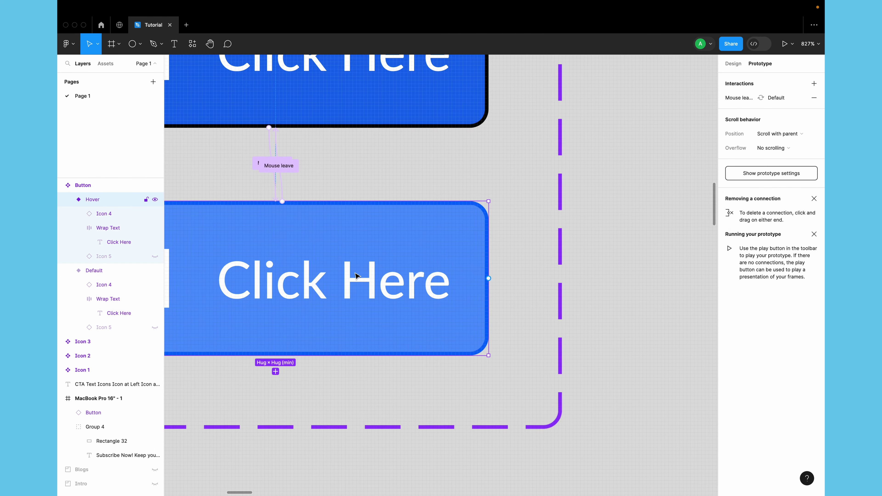
{"action": "scroll", "coordinate": [278, 147], "scroll_direction": "up", "scroll_amount": 1}
{"action": "scroll", "coordinate": [278, 148], "scroll_direction": "up", "scroll_amount": 2}
{"action": "scroll", "coordinate": [278, 147], "scroll_direction": "left", "scroll_amount": 3}
{"action": "left_click", "coordinate": [285, 153]}
{"action": "left_click_drag", "start_coordinate": [365, 195], "coordinate": [372, 275]}
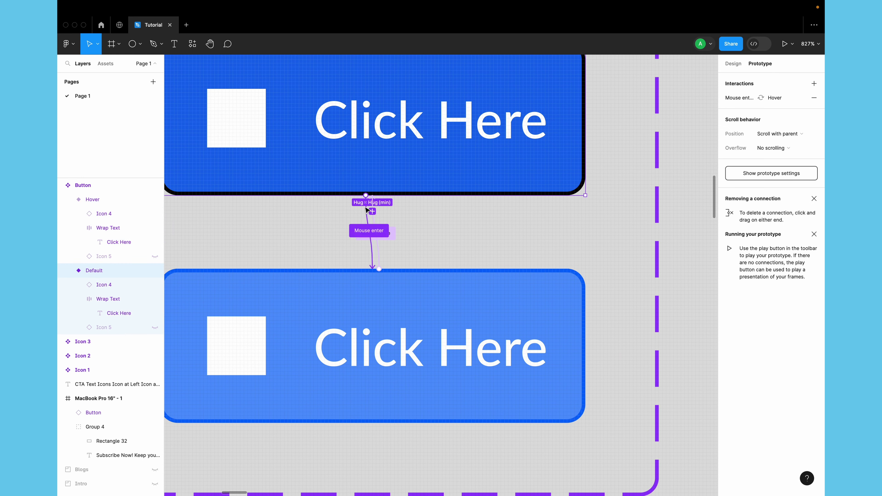
{"action": "left_click", "coordinate": [364, 232]}
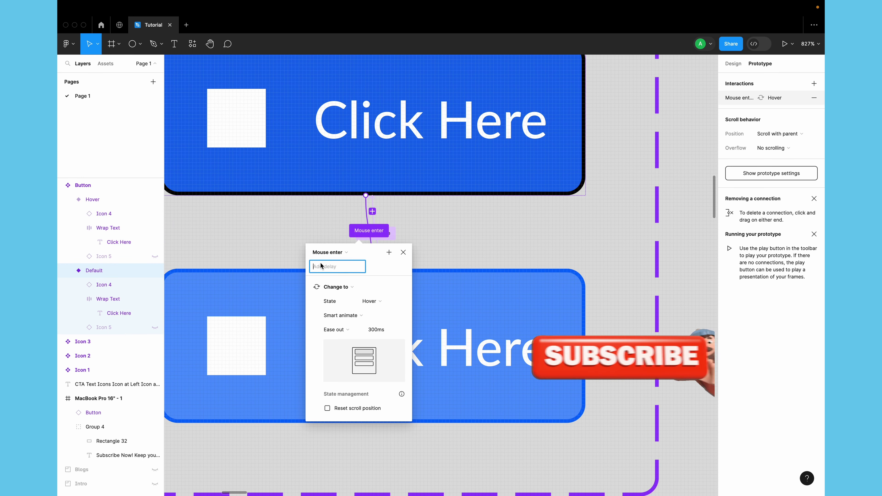
{"action": "left_click", "coordinate": [330, 253]}
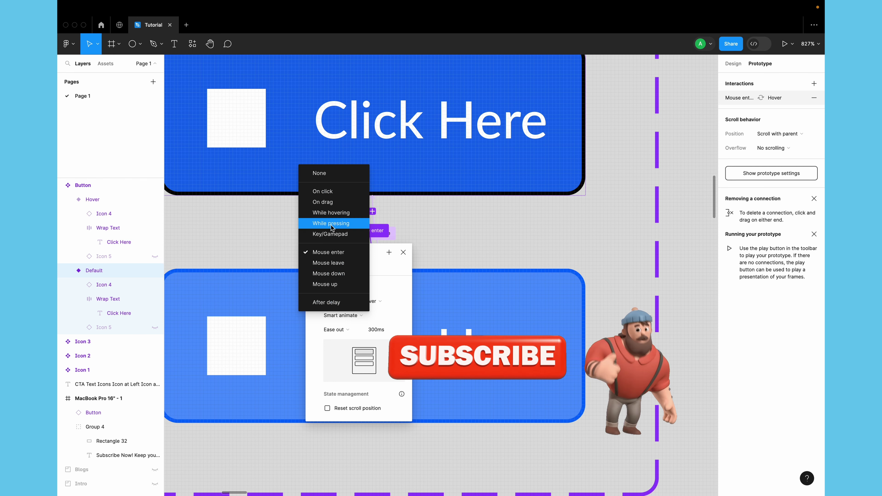
{"action": "left_click", "coordinate": [331, 213]}
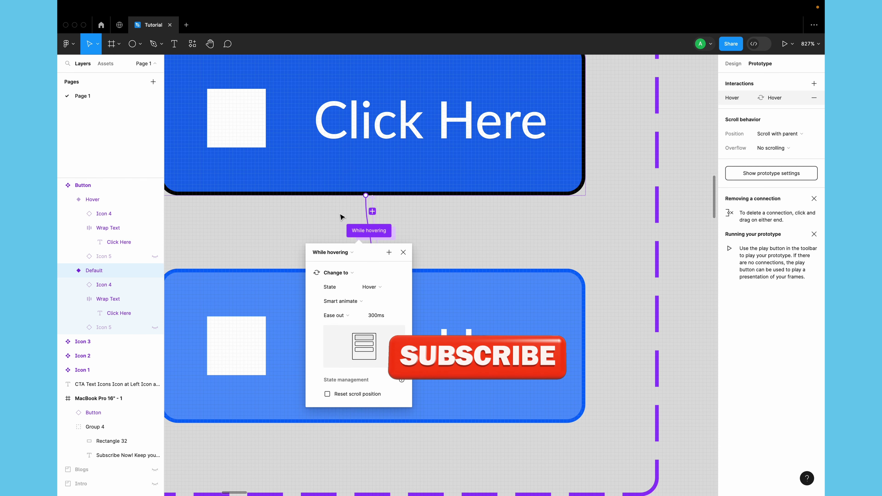
Step: Check the Test button instance's interactions on the MacBook Pro frame, and open and close a preview of Flow 1
{"action": "scroll", "coordinate": [341, 215], "scroll_direction": "down", "scroll_amount": 5}
{"action": "scroll", "coordinate": [341, 215], "scroll_direction": "right", "scroll_amount": 5}
{"action": "scroll", "coordinate": [382, 219], "scroll_direction": "right", "scroll_amount": 5}
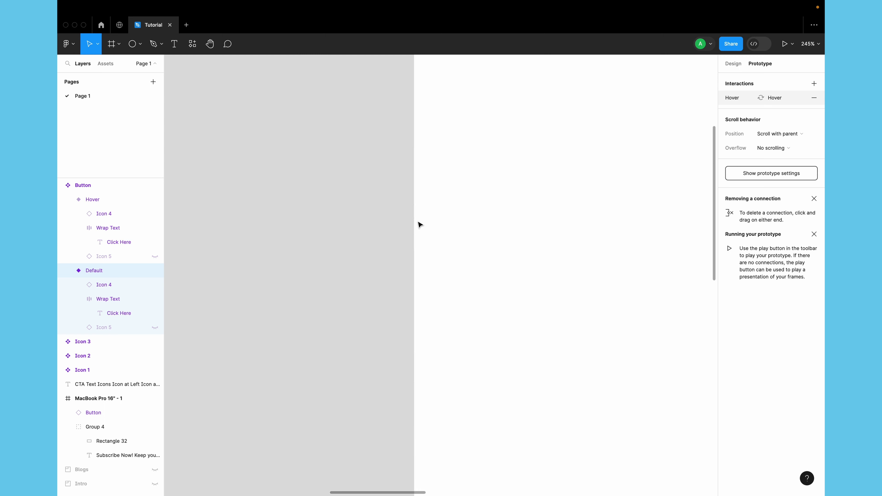
{"action": "scroll", "coordinate": [493, 232], "scroll_direction": "down", "scroll_amount": 5}
{"action": "left_click", "coordinate": [615, 353]}
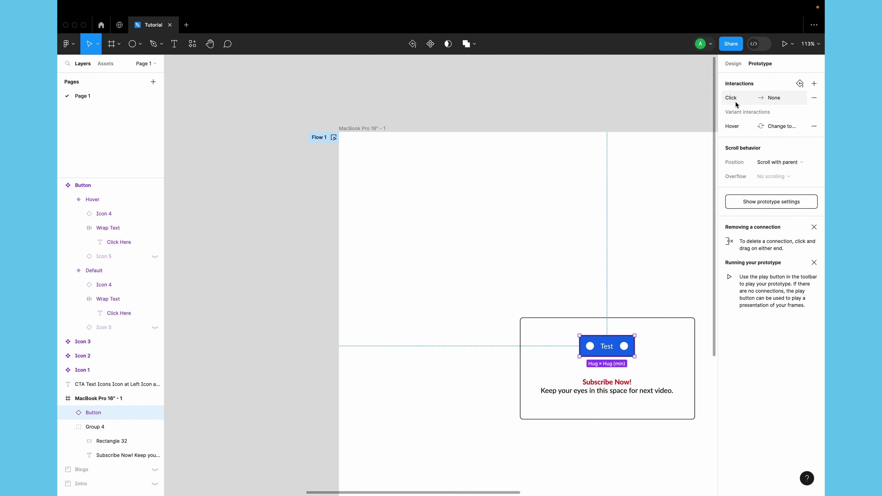
{"action": "left_click", "coordinate": [333, 137]}
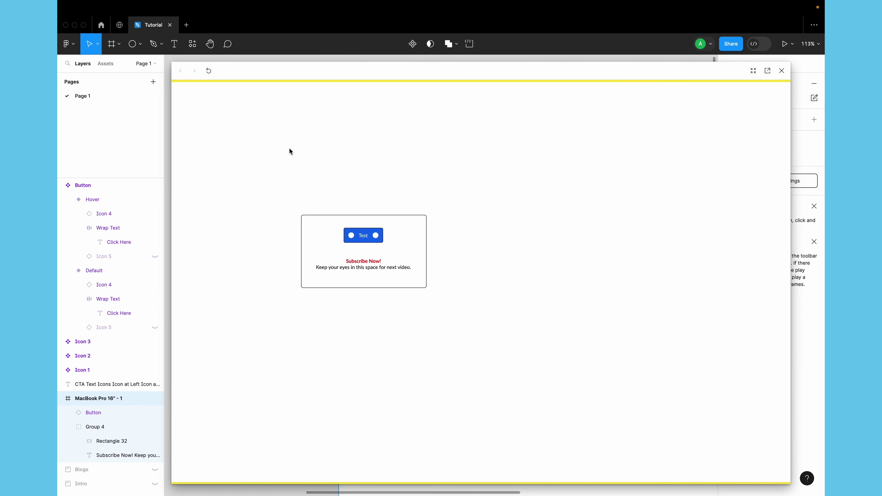
{"action": "left_click", "coordinate": [782, 70]}
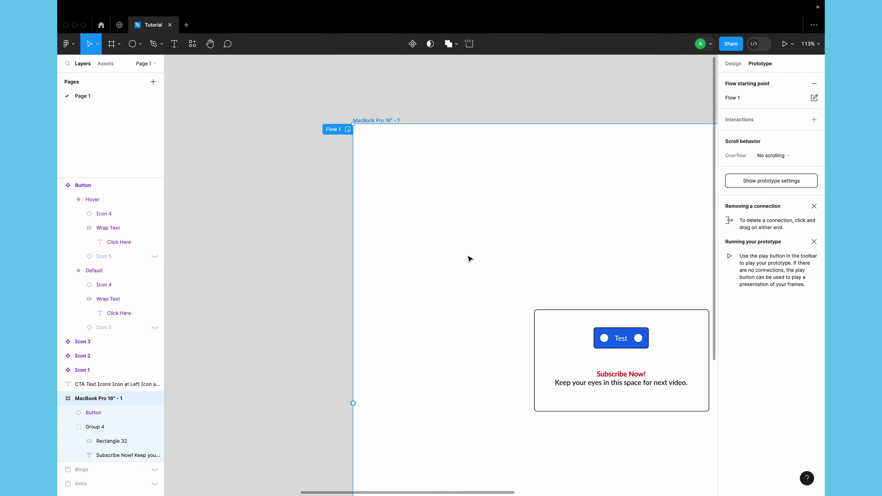
Step: Set the Default variant's interaction that changes to Hover back to the Mouse enter trigger
{"action": "scroll", "coordinate": [468, 256], "scroll_direction": "down", "scroll_amount": 5}
{"action": "scroll", "coordinate": [336, 226], "scroll_direction": "up", "scroll_amount": 5}
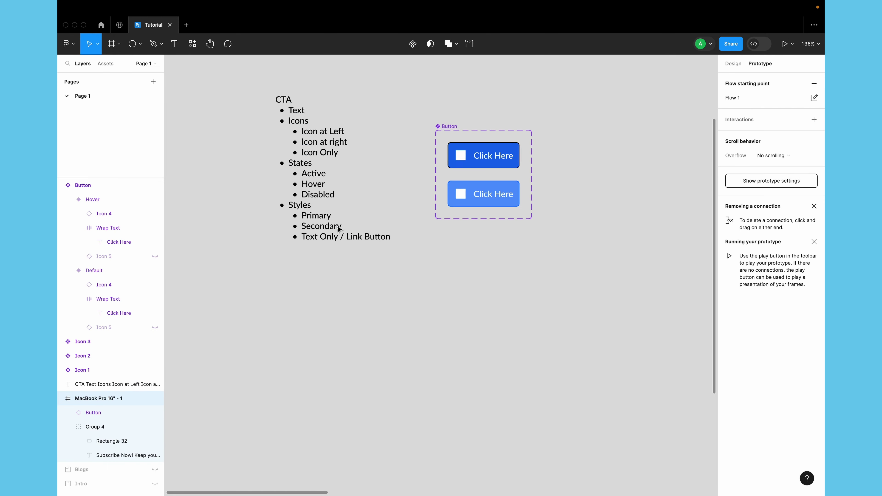
{"action": "left_click", "coordinate": [483, 160]}
{"action": "scroll", "coordinate": [483, 163], "scroll_direction": "up", "scroll_amount": 5}
{"action": "scroll", "coordinate": [485, 166], "scroll_direction": "up", "scroll_amount": 5}
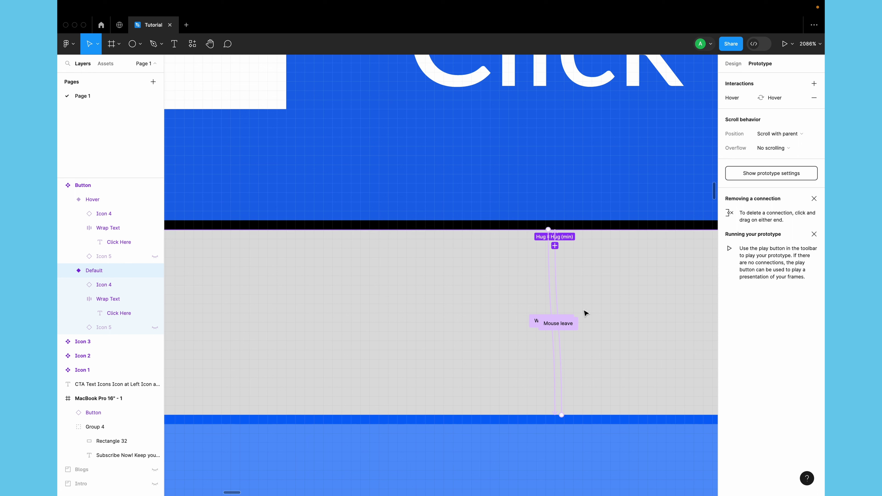
{"action": "left_click", "coordinate": [547, 323]}
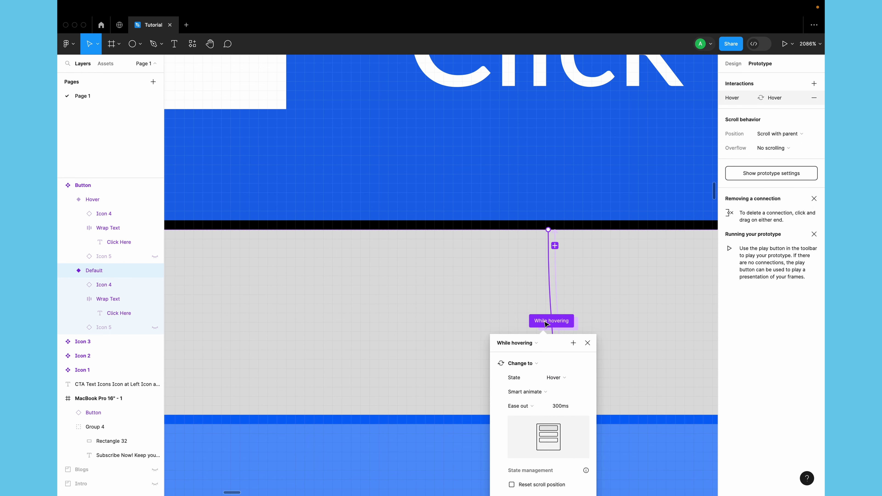
{"action": "left_click", "coordinate": [526, 343]}
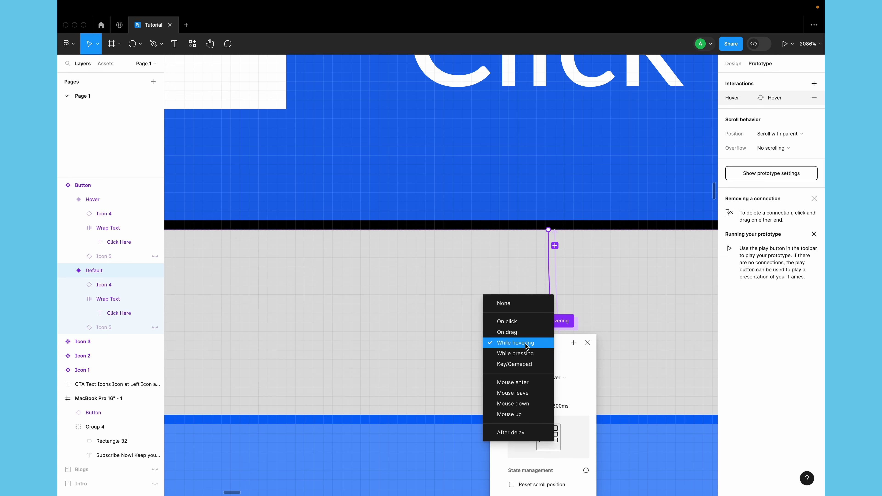
{"action": "left_click", "coordinate": [536, 383]}
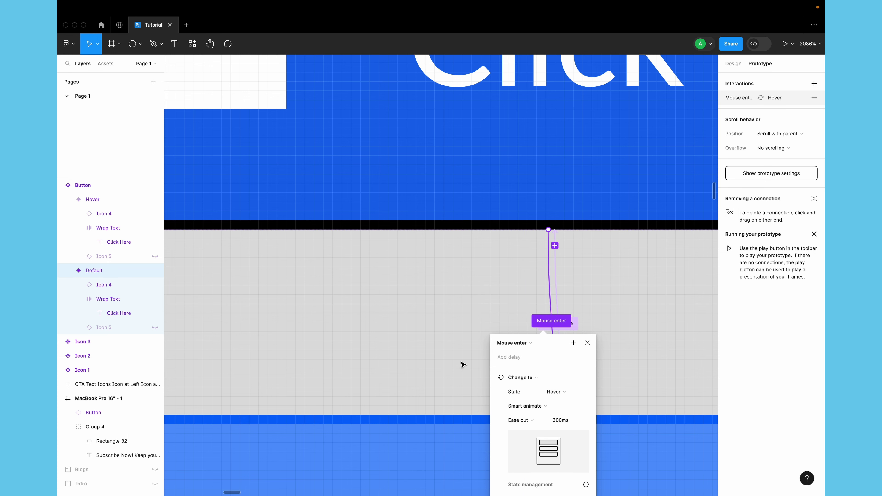
Step: Examine the delay setting and the available actions of the Mouse enter interaction, and close its details without changing them
{"action": "scroll", "coordinate": [535, 369], "scroll_direction": "up", "scroll_amount": 1}
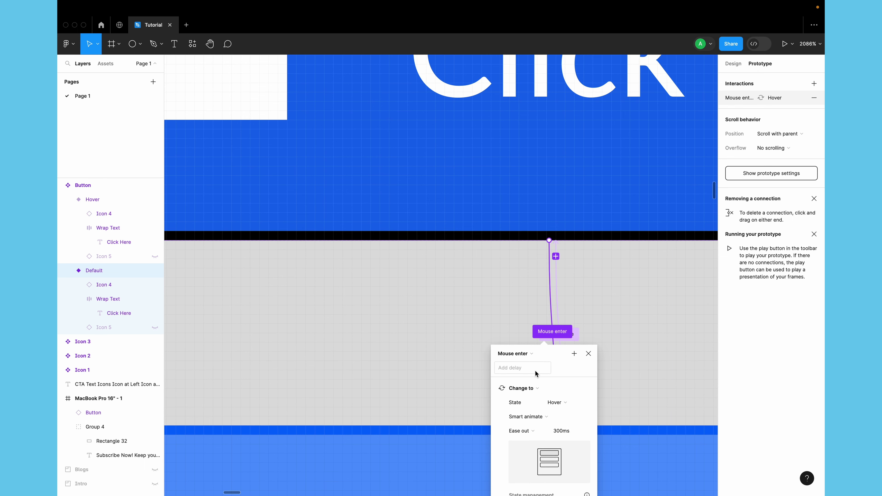
{"action": "scroll", "coordinate": [439, 349], "scroll_direction": "down", "scroll_amount": 5}
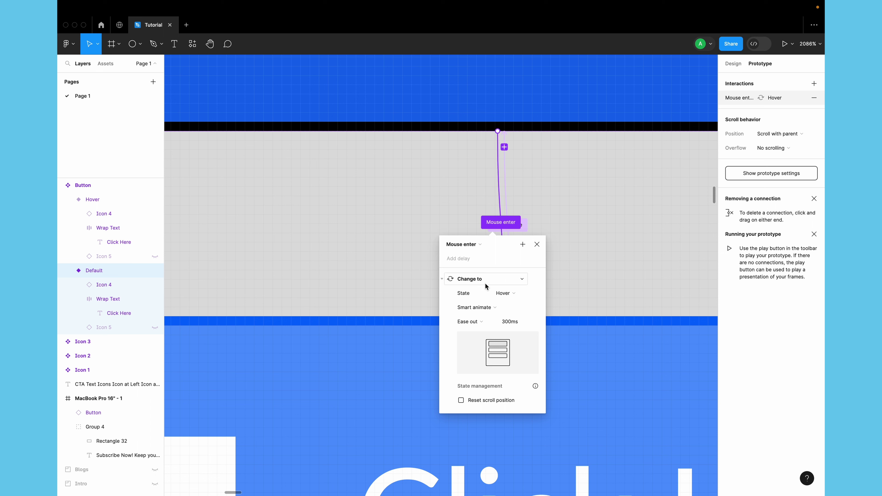
{"action": "left_click", "coordinate": [483, 259]}
{"action": "left_click", "coordinate": [491, 282]}
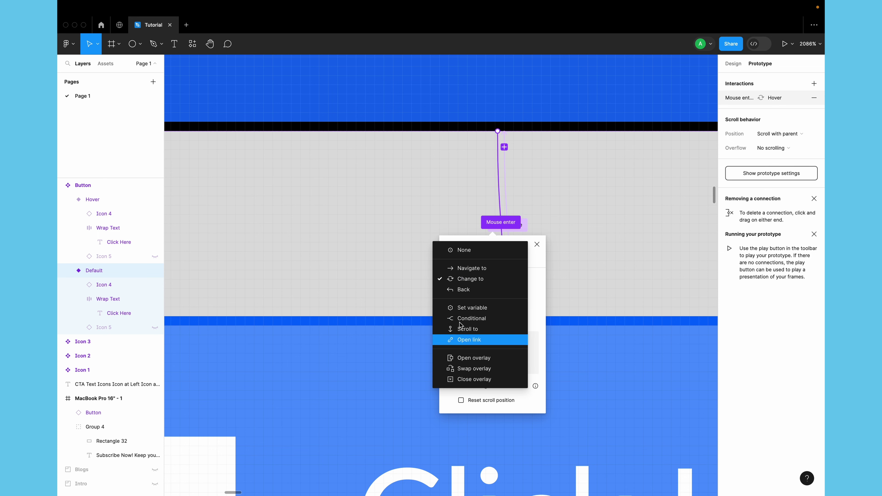
{"action": "left_click", "coordinate": [377, 251]}
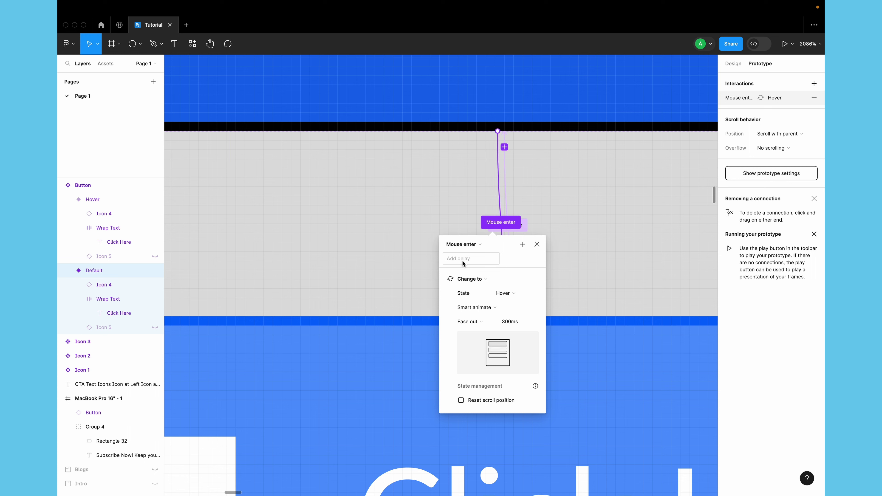
{"action": "left_click", "coordinate": [411, 240]}
{"action": "scroll", "coordinate": [411, 239], "scroll_direction": "down", "scroll_amount": 15}
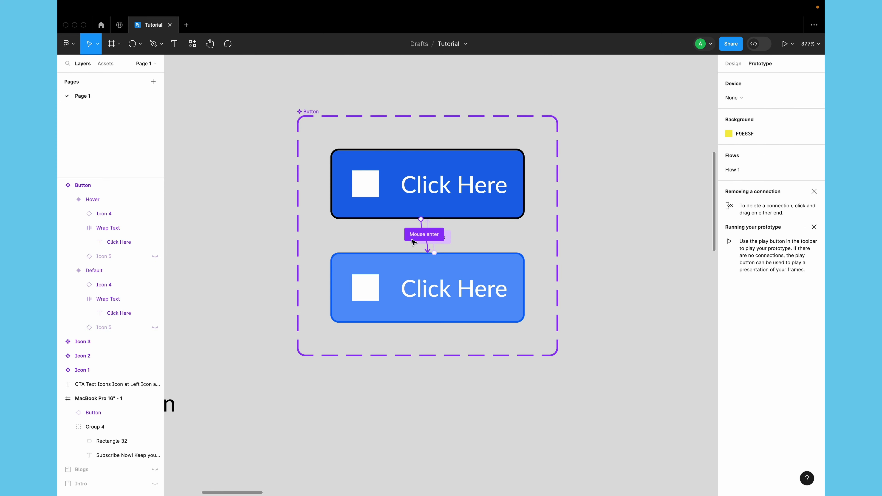
Step: Compare the prototype interactions of the Default variant with those of the Test button instance in the subscribe card
{"action": "left_click", "coordinate": [410, 210]}
{"action": "scroll", "coordinate": [423, 278], "scroll_direction": "down", "scroll_amount": 5}
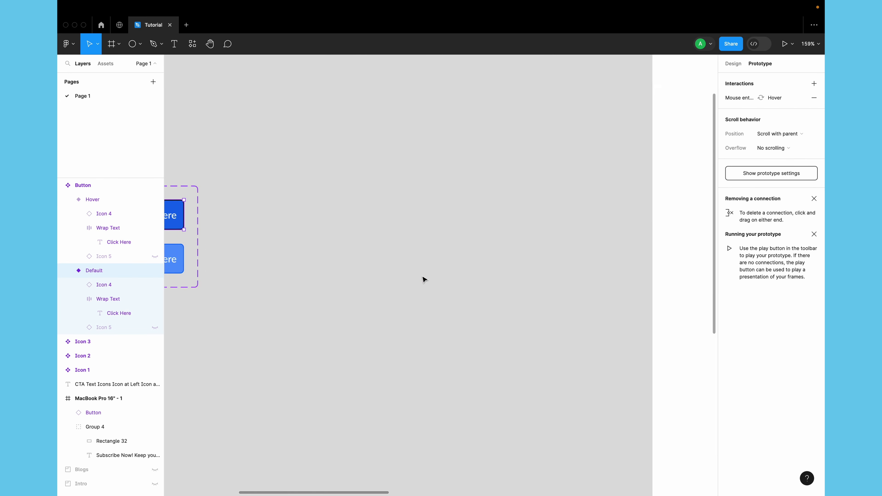
{"action": "left_click", "coordinate": [609, 268]}
{"action": "scroll", "coordinate": [603, 273], "scroll_direction": "up", "scroll_amount": 10}
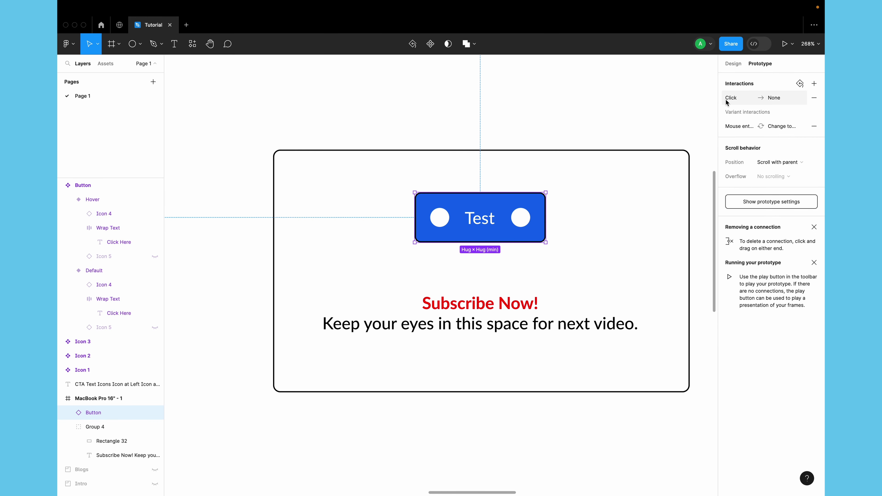
{"action": "scroll", "coordinate": [453, 309], "scroll_direction": "down", "scroll_amount": 5}
{"action": "scroll", "coordinate": [452, 309], "scroll_direction": "left", "scroll_amount": 15}
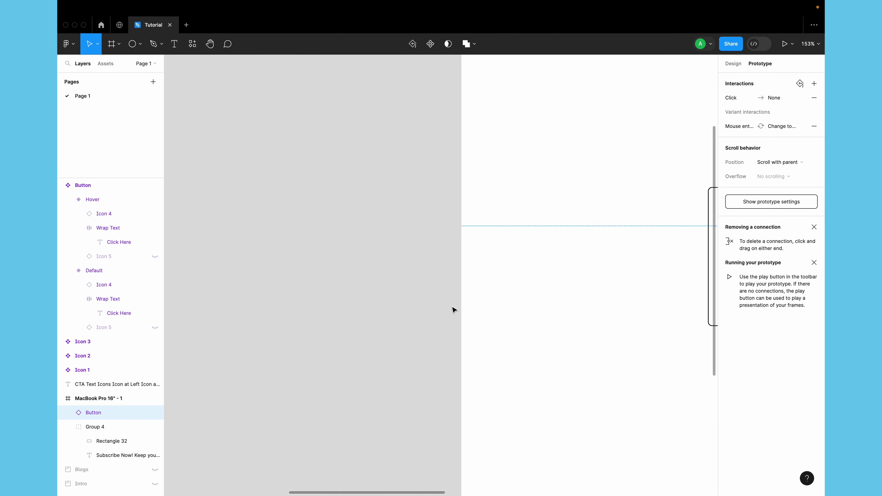
{"action": "scroll", "coordinate": [361, 190], "scroll_direction": "up", "scroll_amount": 5}
{"action": "scroll", "coordinate": [382, 139], "scroll_direction": "left", "scroll_amount": 6}
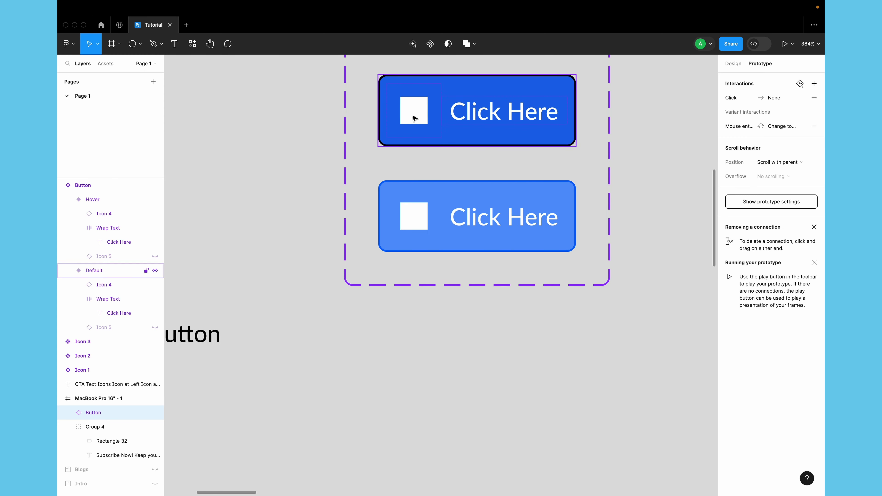
{"action": "left_click", "coordinate": [410, 113]}
{"action": "scroll", "coordinate": [432, 112], "scroll_direction": "right", "scroll_amount": 3}
{"action": "scroll", "coordinate": [432, 112], "scroll_direction": "up", "scroll_amount": 2}
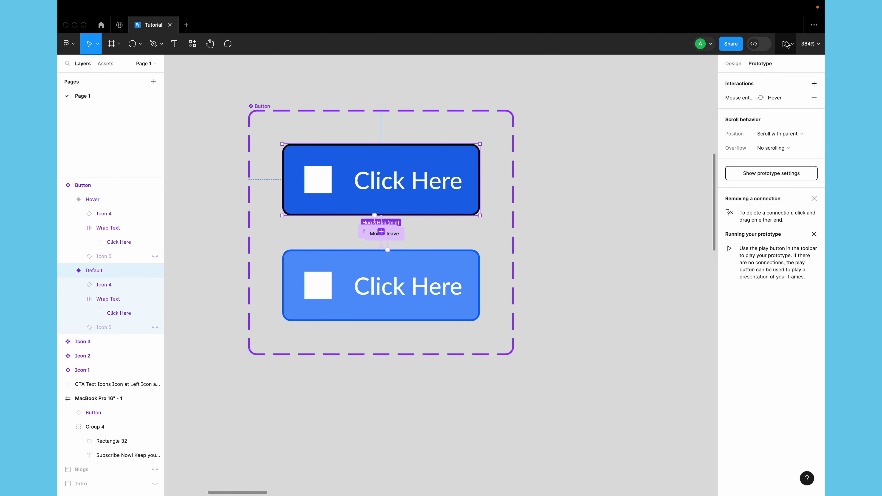
Step: Hide the icon to the right of the text on the Test button instance in the subscribe card
{"action": "left_click", "coordinate": [734, 65]}
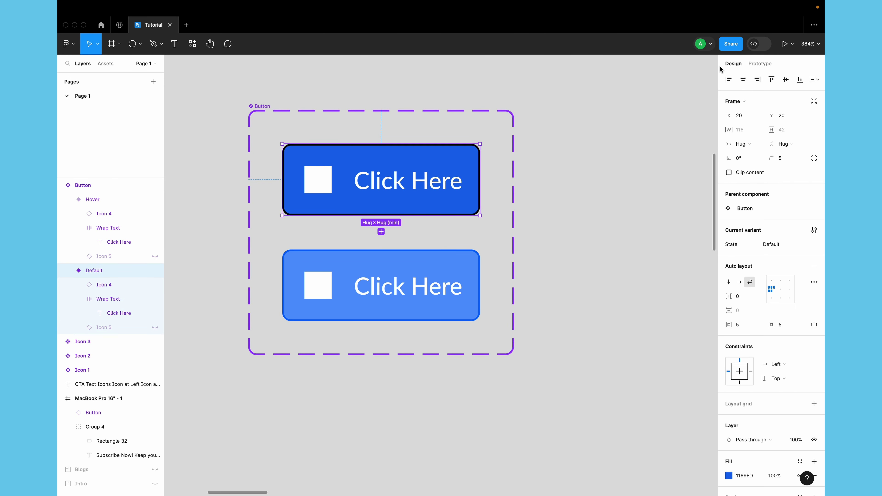
{"action": "scroll", "coordinate": [523, 353], "scroll_direction": "down", "scroll_amount": 5}
{"action": "scroll", "coordinate": [523, 354], "scroll_direction": "right", "scroll_amount": 10}
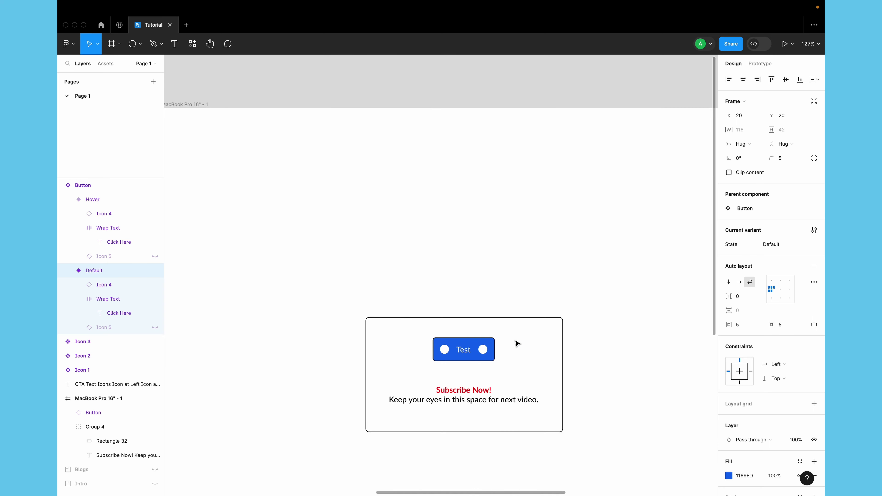
{"action": "left_click", "coordinate": [462, 350]}
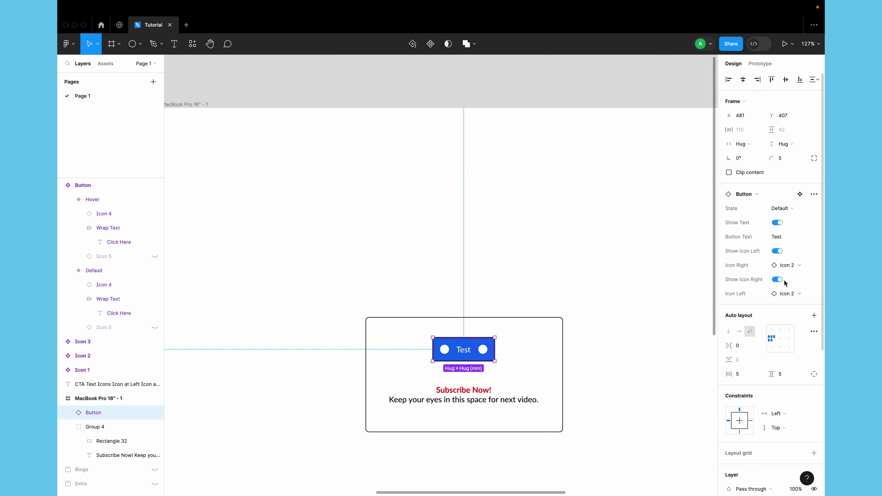
{"action": "left_click", "coordinate": [780, 280]}
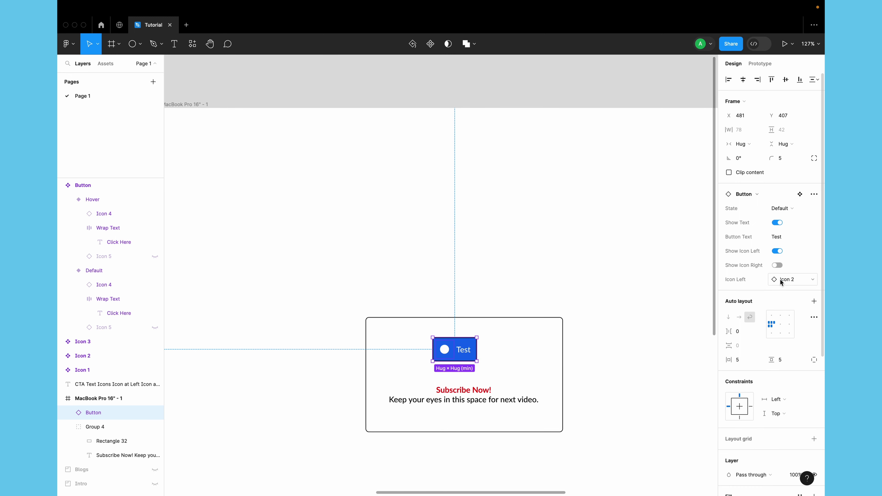
Step: Extend the button instance's text property to "Test The button with a longet text"
{"action": "left_click", "coordinate": [783, 237]}
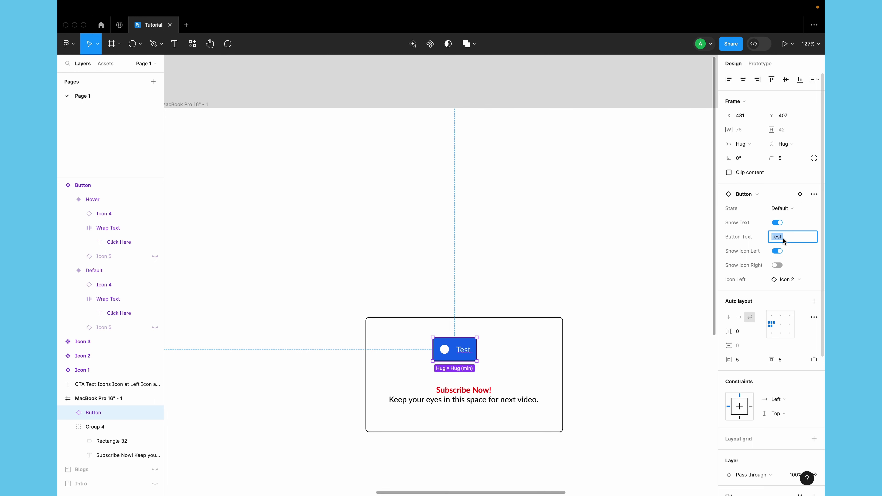
{"action": "left_click", "coordinate": [783, 239]}
{"action": "type", "text": "The button wi"}
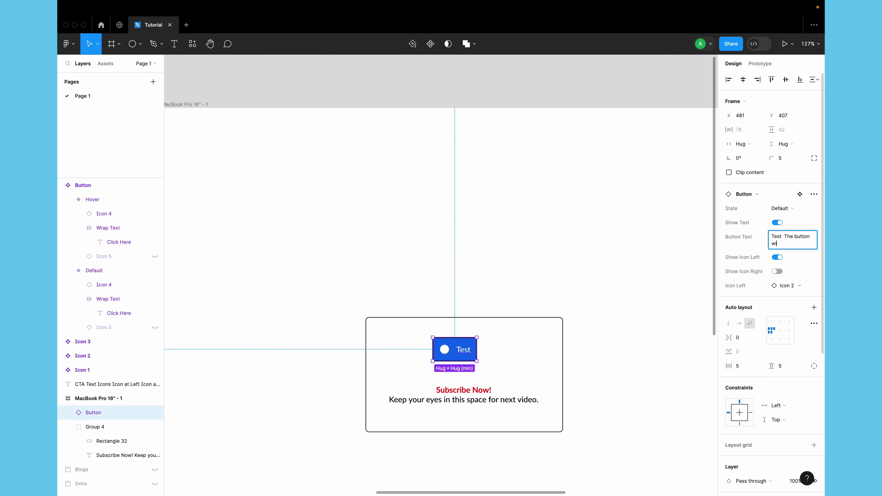
{"action": "type", "text": "th a longet text"}
{"action": "key", "text": "Return"}
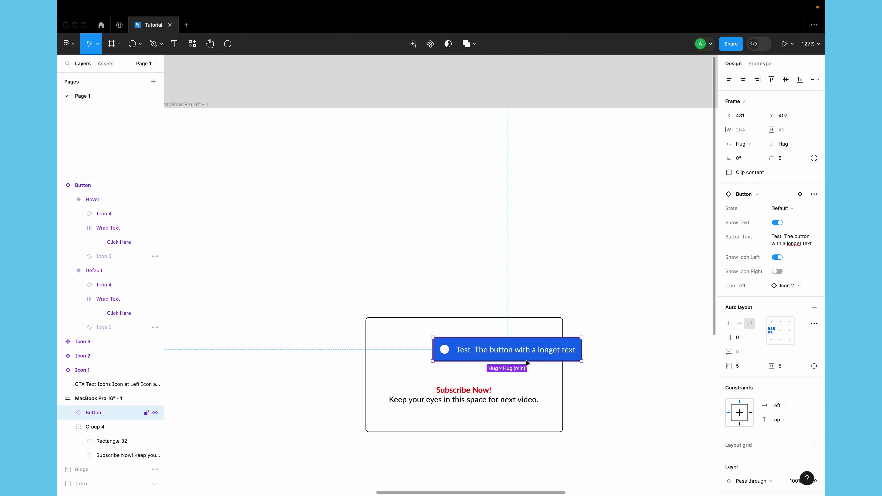
Step: Clear the button instance's long text and set its text property to "Test"
{"action": "left_click", "coordinate": [798, 247]}
{"action": "key", "text": "BackSpace"}
{"action": "left_click", "coordinate": [640, 282]}
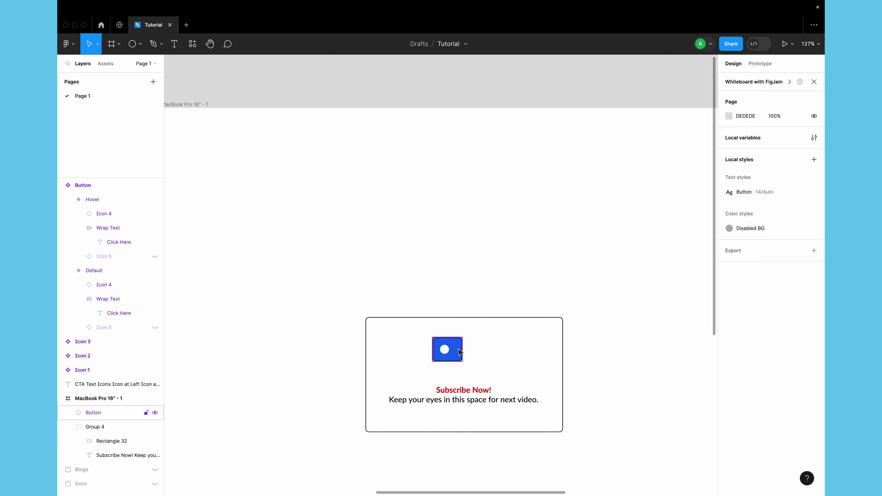
{"action": "left_click", "coordinate": [460, 352]}
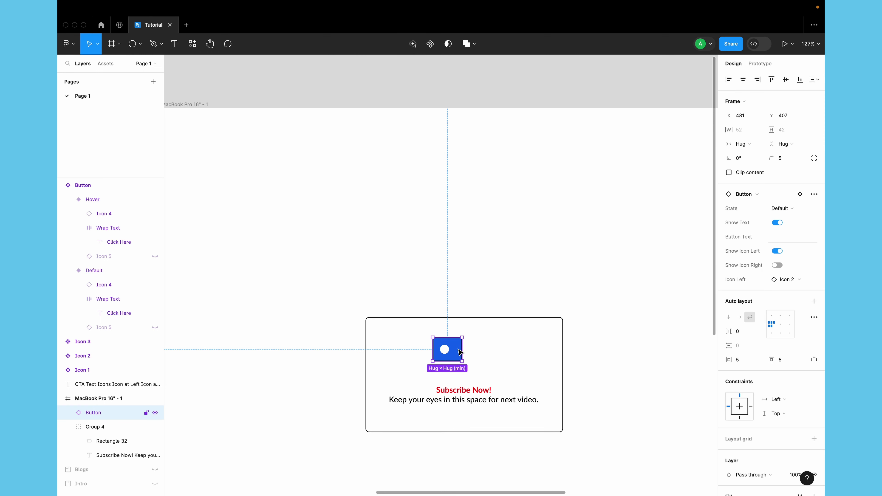
{"action": "left_click", "coordinate": [782, 238]}
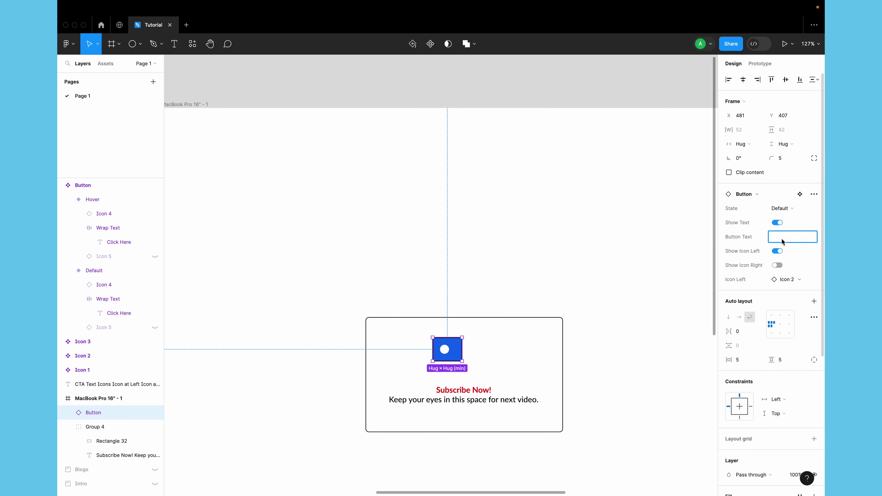
{"action": "type", "text": "Test"}
{"action": "key", "text": "Return"}
{"action": "left_click", "coordinate": [669, 226]}
Step: Turn off the text of the subscribe card's button instance and go to its main component
{"action": "left_click", "coordinate": [153, 413]}
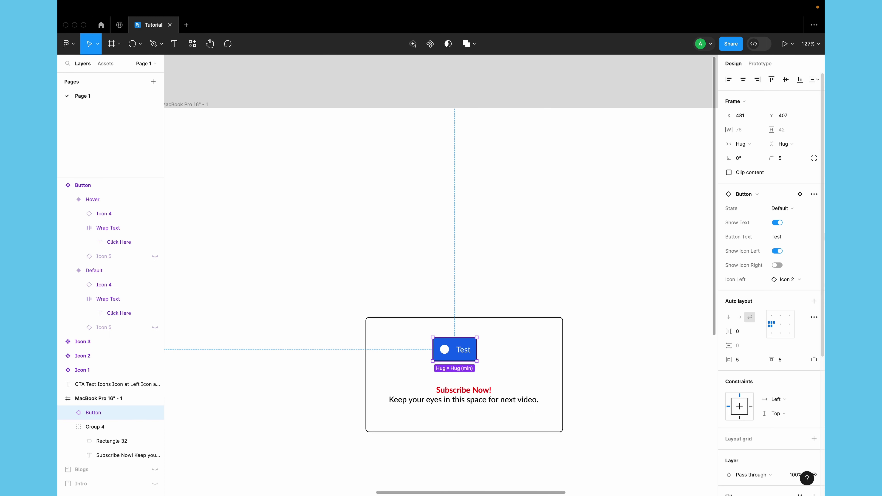
{"action": "left_click", "coordinate": [777, 223]}
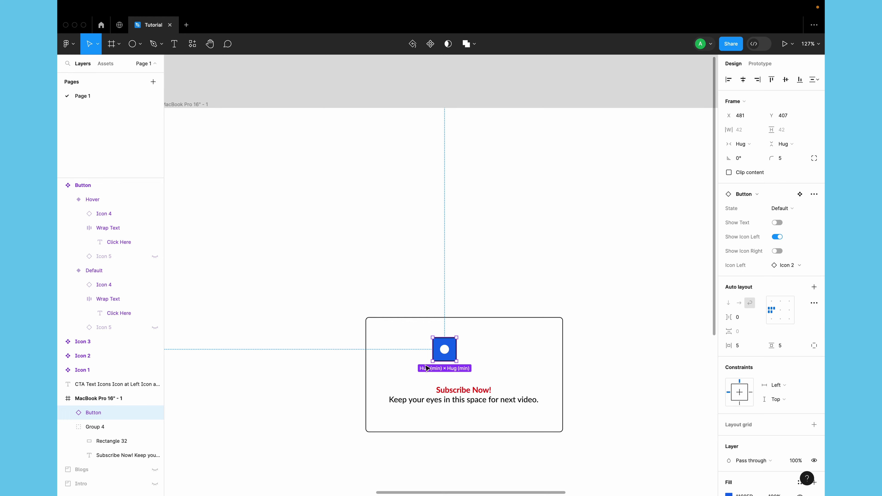
{"action": "left_click", "coordinate": [799, 194]}
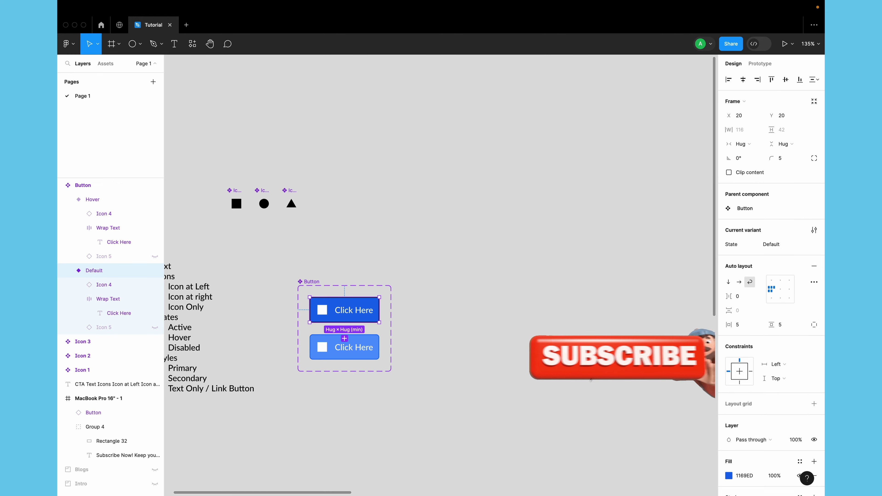